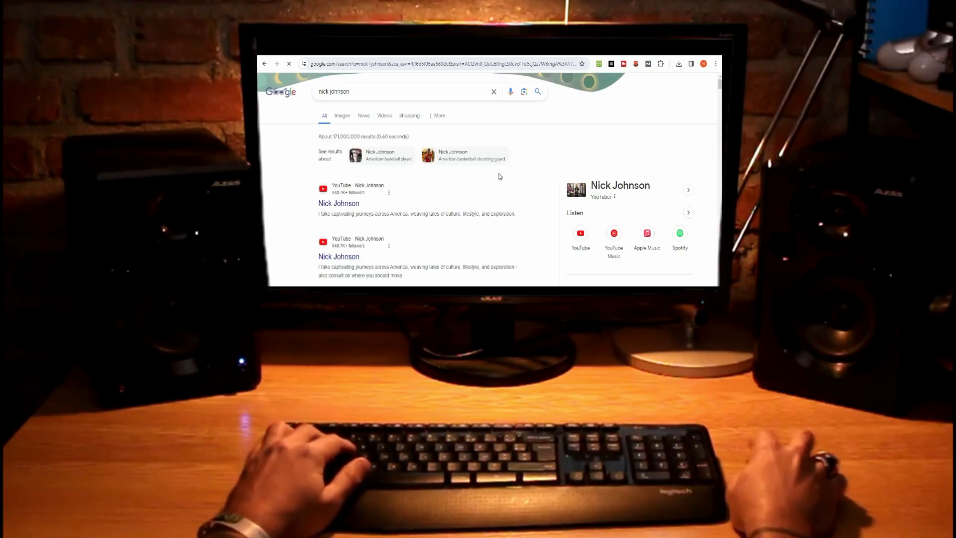
Step: Open Family Tree > Tree to show your own card with empty father, mother, spouse and child slots
{"action": "scroll", "coordinate": [478, 188], "scroll_direction": "down", "scroll_amount": 5}
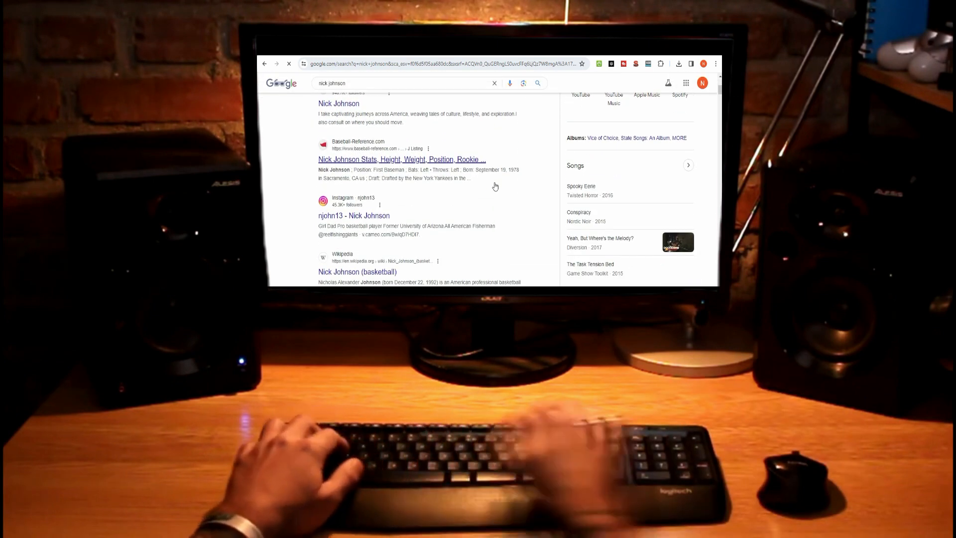
{"action": "scroll", "coordinate": [496, 186], "scroll_direction": "up", "scroll_amount": 5}
{"action": "scroll", "coordinate": [496, 186], "scroll_direction": "up", "scroll_amount": 1}
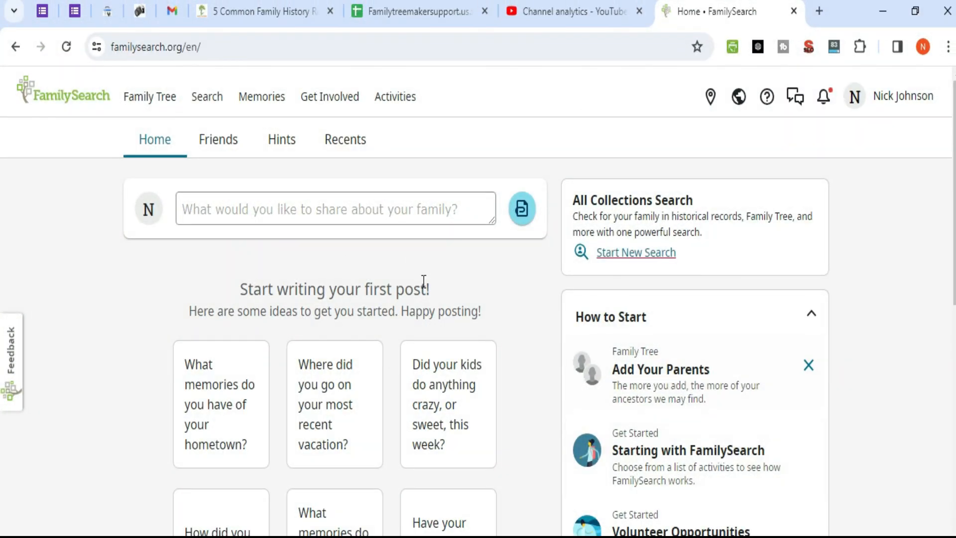
{"action": "scroll", "coordinate": [424, 282], "scroll_direction": "down", "scroll_amount": 5}
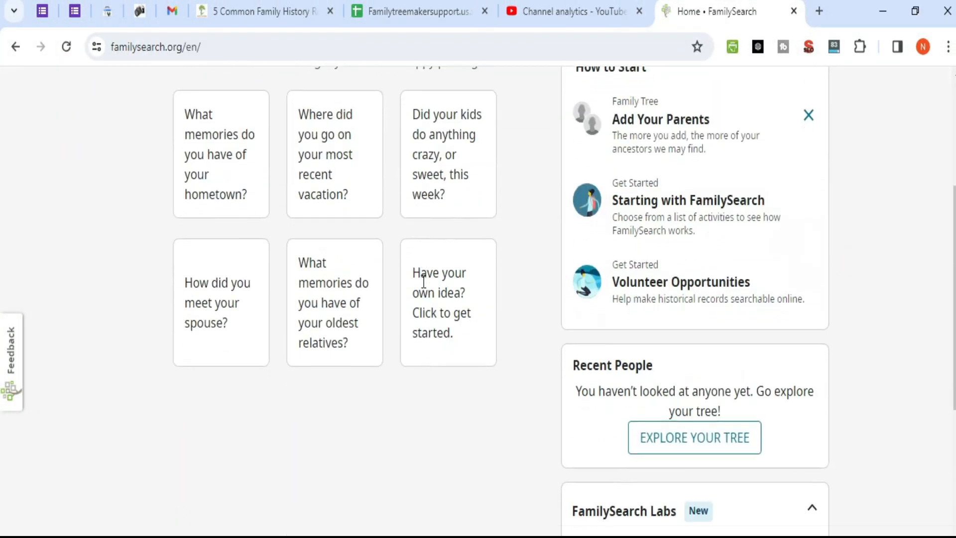
{"action": "scroll", "coordinate": [424, 282], "scroll_direction": "up", "scroll_amount": 5}
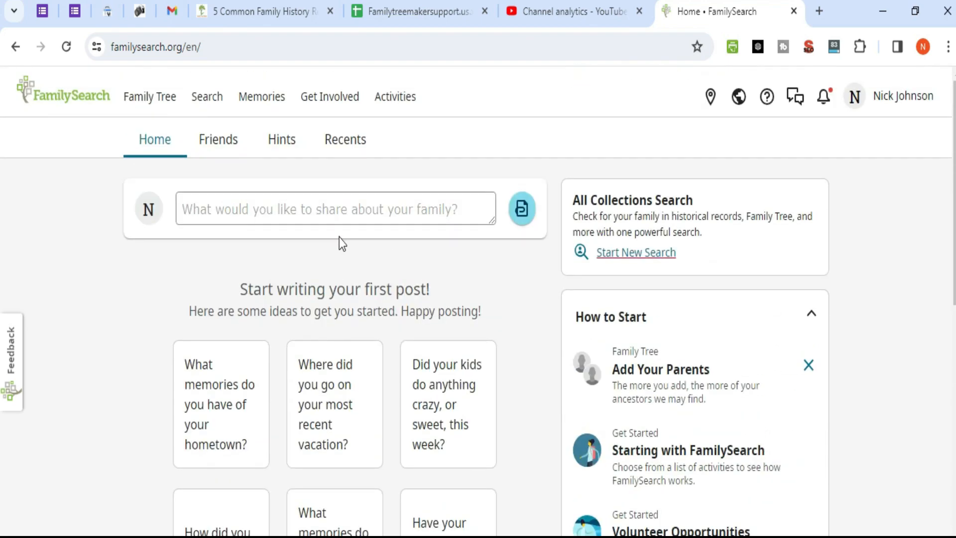
{"action": "left_click", "coordinate": [159, 113]}
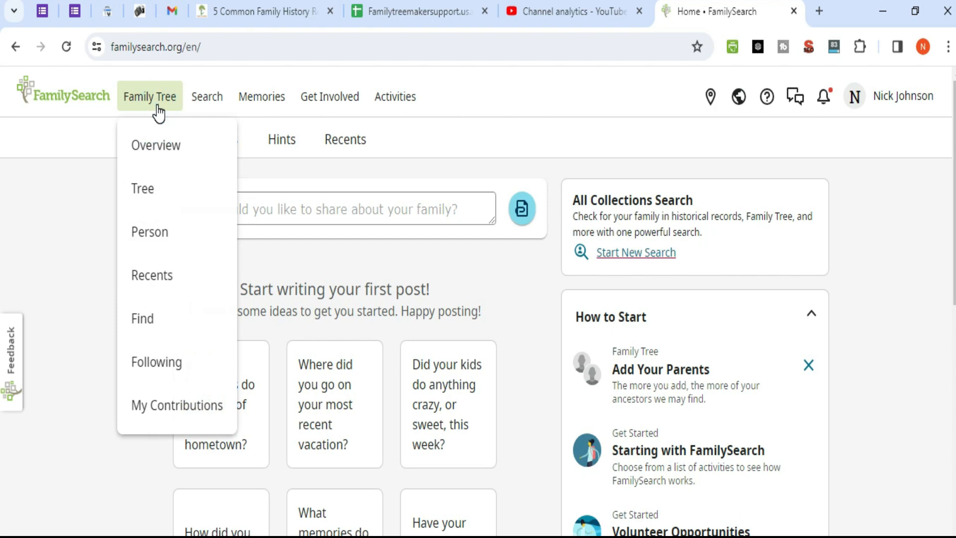
{"action": "left_click", "coordinate": [145, 192]}
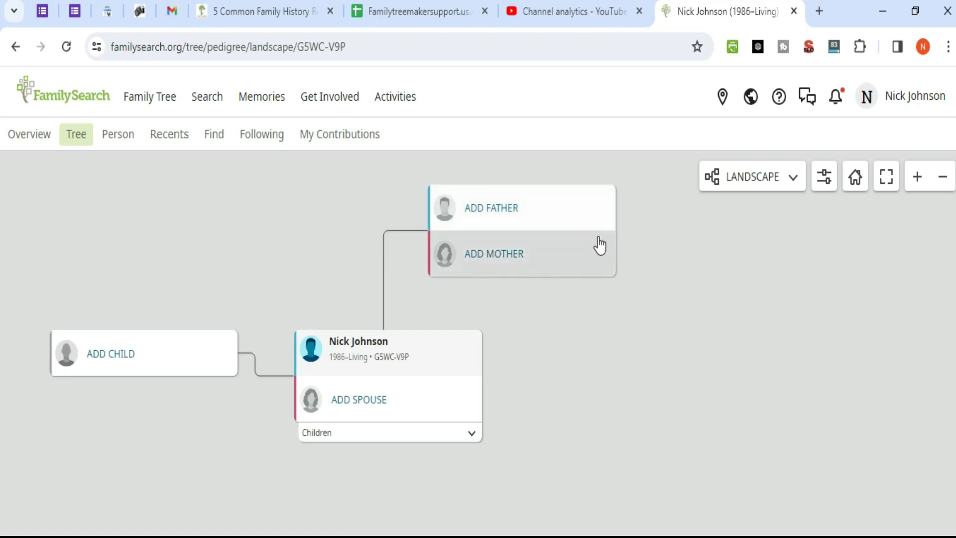
Step: Start adding a father and enter his title, first name and last name
{"action": "left_click", "coordinate": [499, 216]}
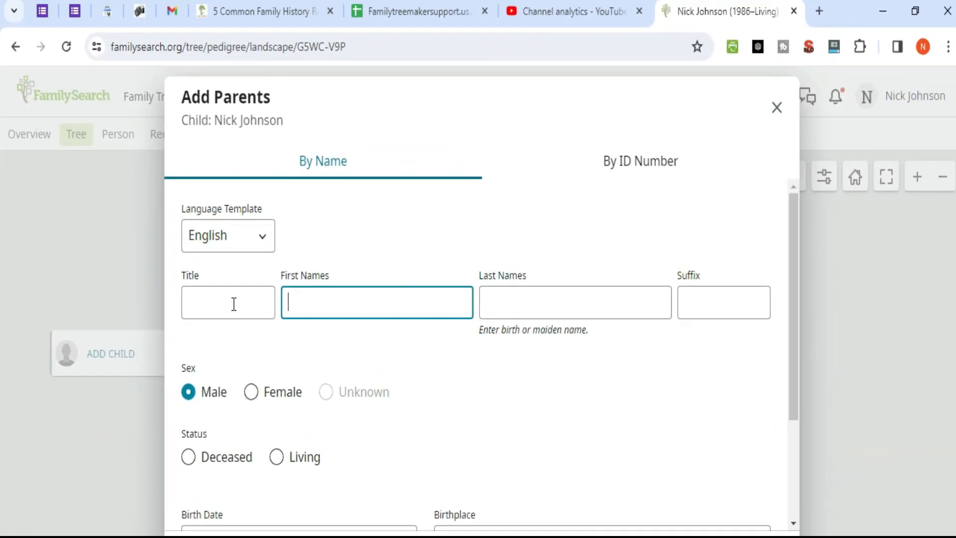
{"action": "left_click", "coordinate": [475, 293]}
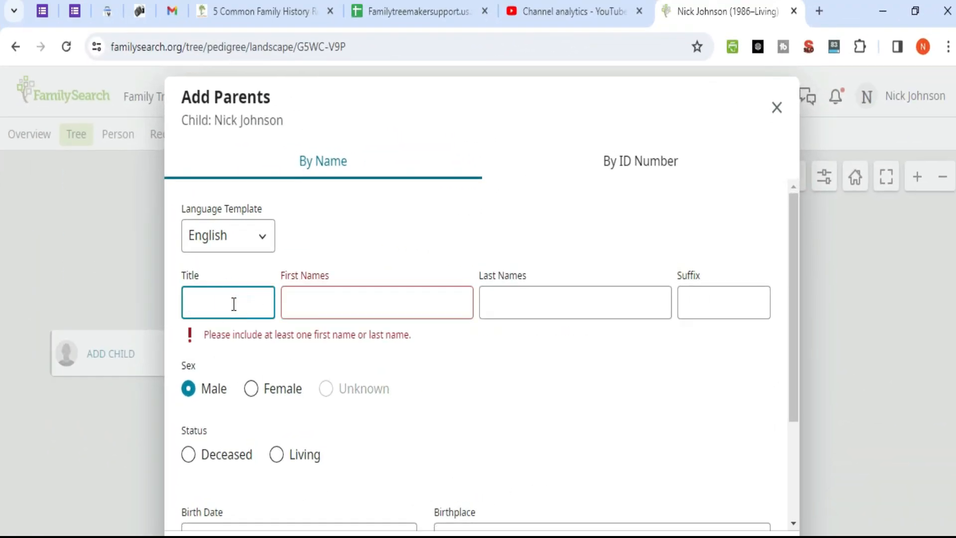
{"action": "left_click", "coordinate": [330, 307]}
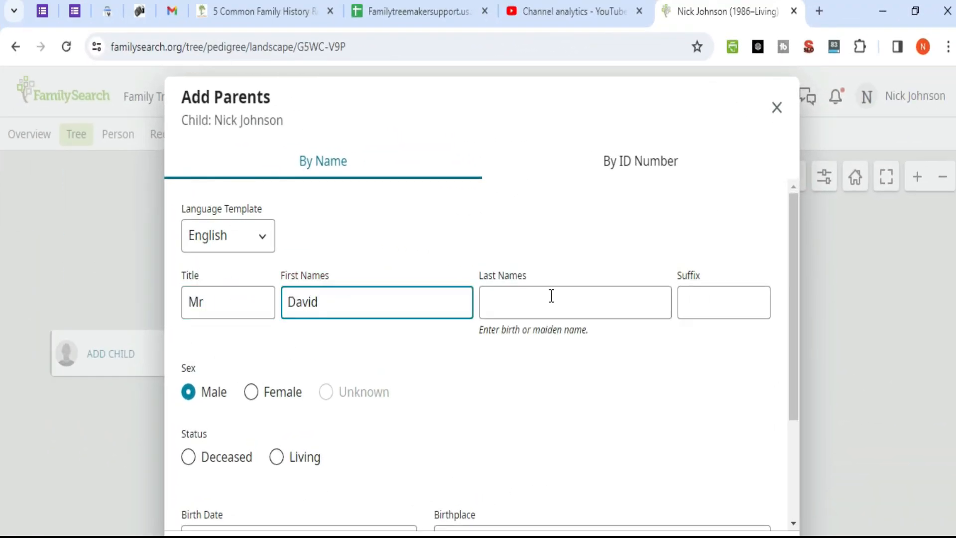
{"action": "left_click", "coordinate": [552, 296]}
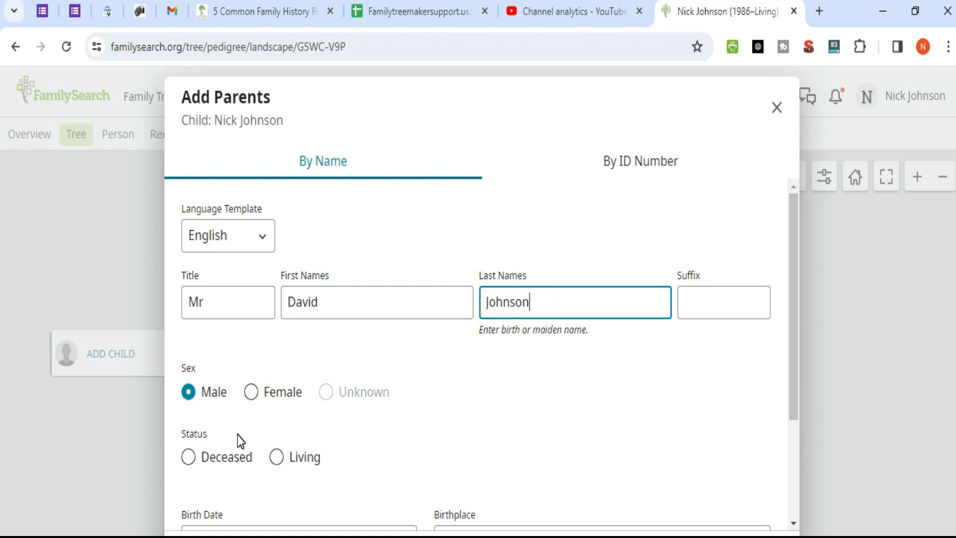
{"action": "scroll", "coordinate": [383, 379], "scroll_direction": "down", "scroll_amount": 2}
{"action": "left_click", "coordinate": [276, 369]}
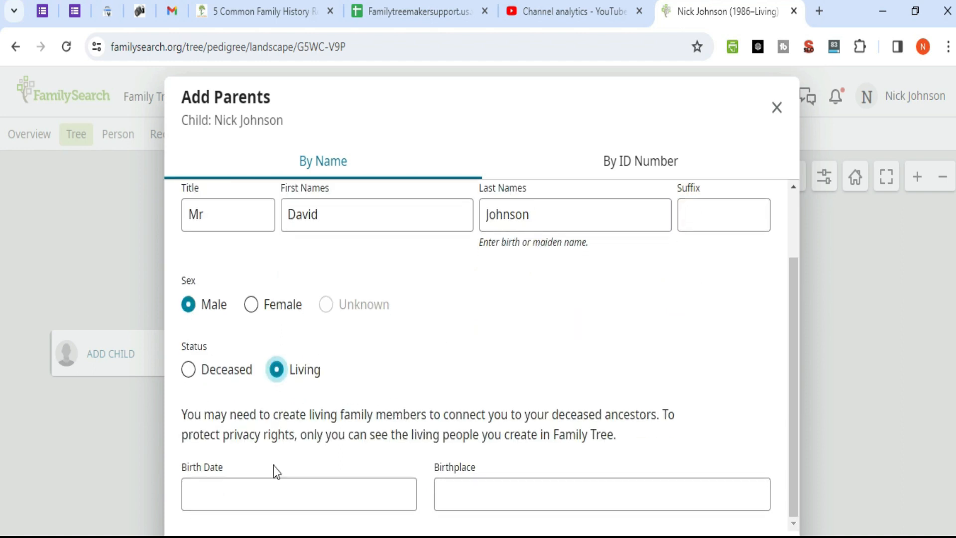
{"action": "type", "text": "3/12/1950"}
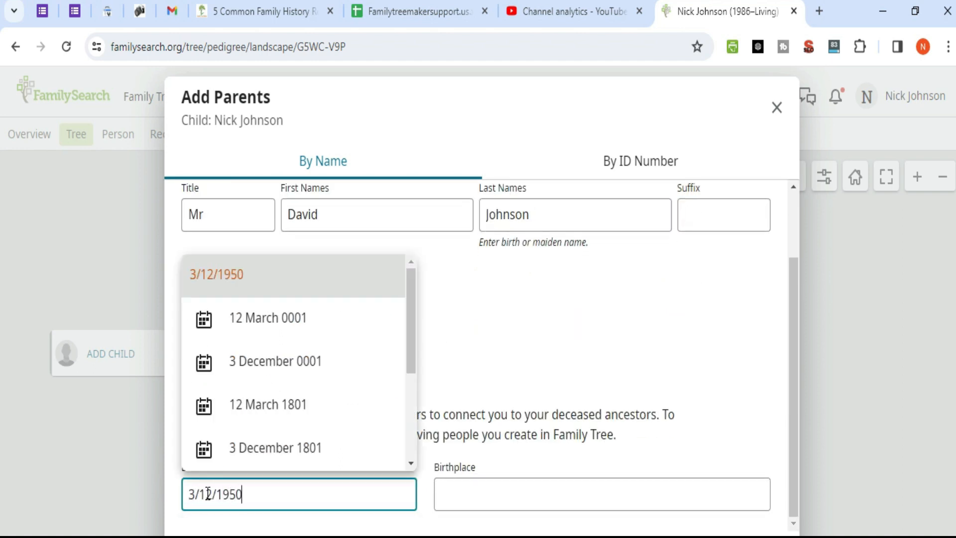
{"action": "left_click", "coordinate": [491, 491]}
{"action": "type", "text": "terrell"}
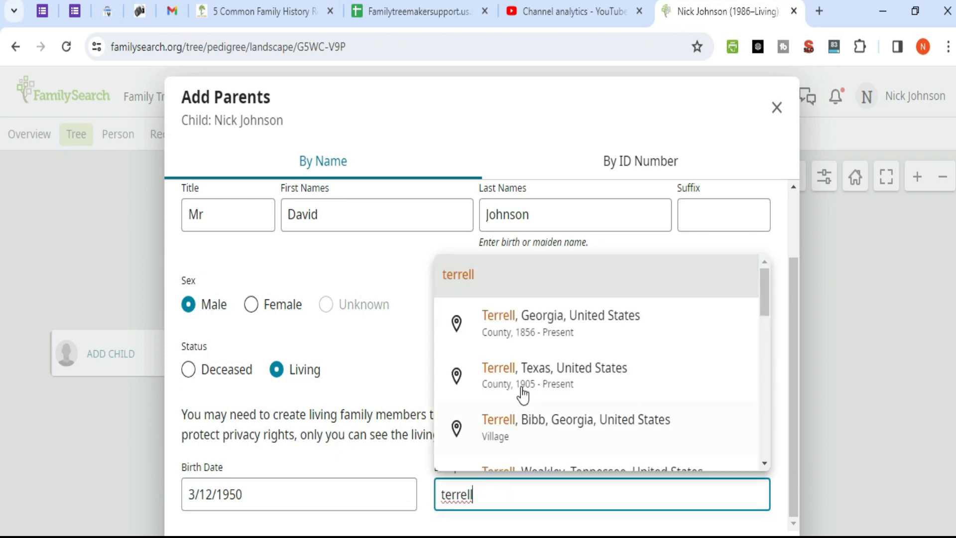
{"action": "left_click", "coordinate": [539, 371]}
{"action": "left_click", "coordinate": [224, 536]}
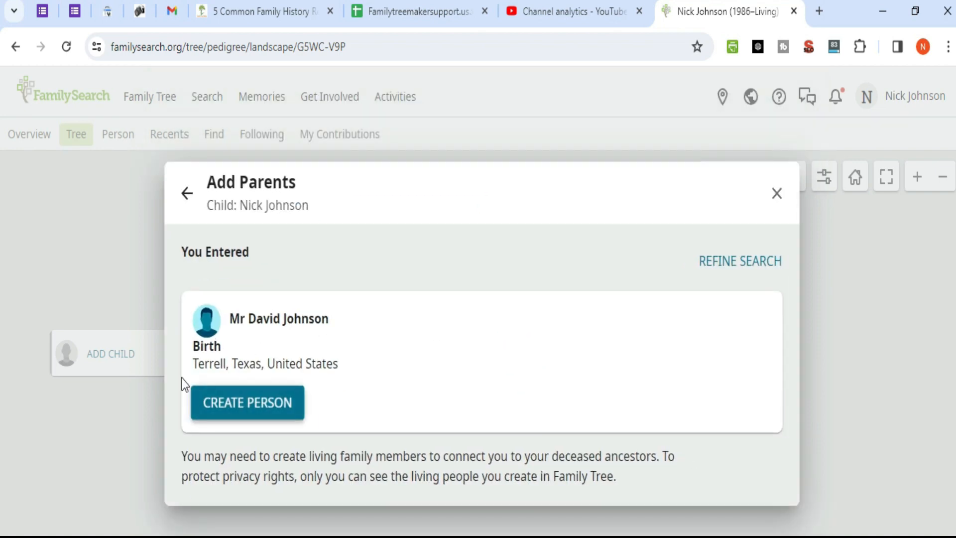
{"action": "left_click", "coordinate": [271, 414]}
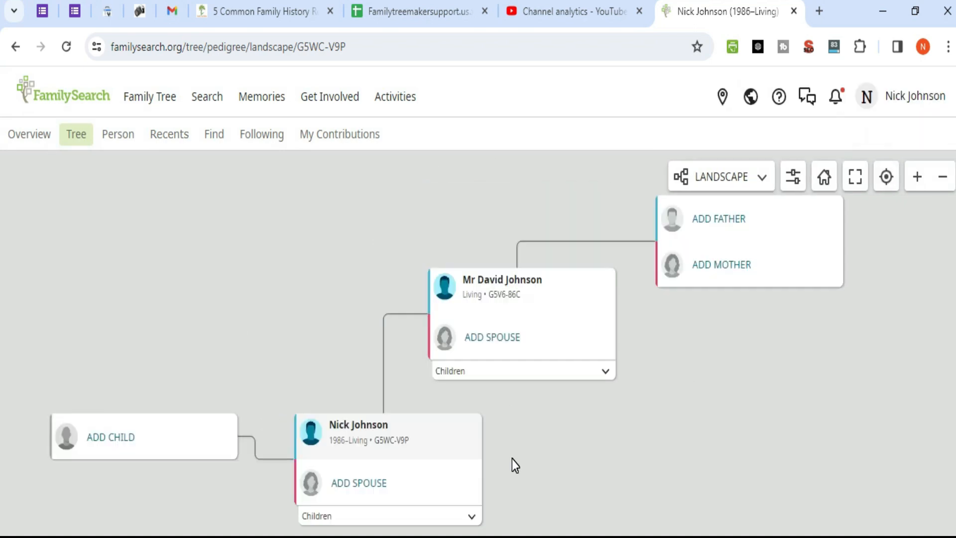
Step: Start adding the father's wife with title Mrs. and her first and last names
{"action": "left_click", "coordinate": [492, 336]}
{"action": "left_click", "coordinate": [216, 299]}
{"action": "type", "text": "Mrs."}
{"action": "left_click", "coordinate": [320, 302]}
{"action": "left_click", "coordinate": [532, 299]}
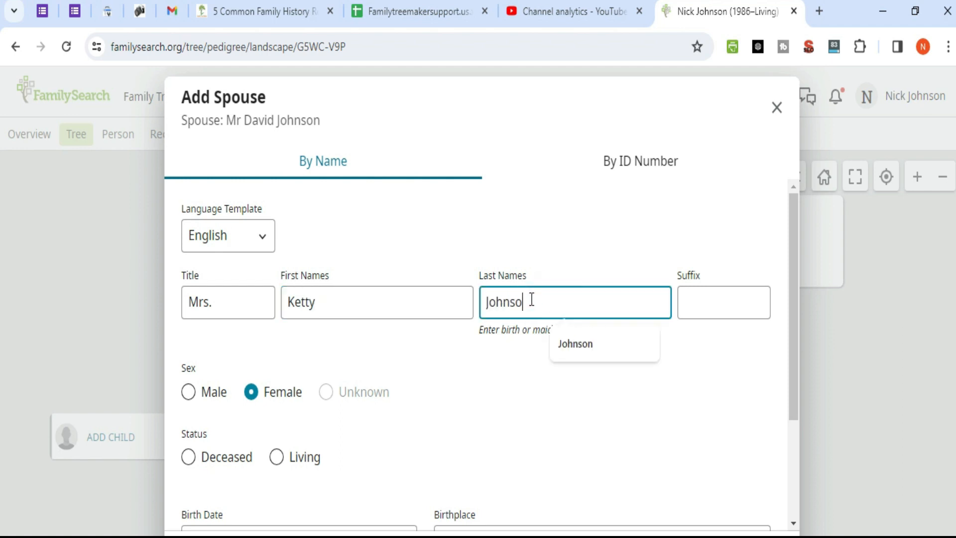
{"action": "left_click", "coordinate": [278, 458]}
{"action": "scroll", "coordinate": [277, 463], "scroll_direction": "down", "scroll_amount": 2}
{"action": "left_click", "coordinate": [276, 488]}
{"action": "type", "text": "3/01/1955"}
{"action": "left_click", "coordinate": [458, 493]}
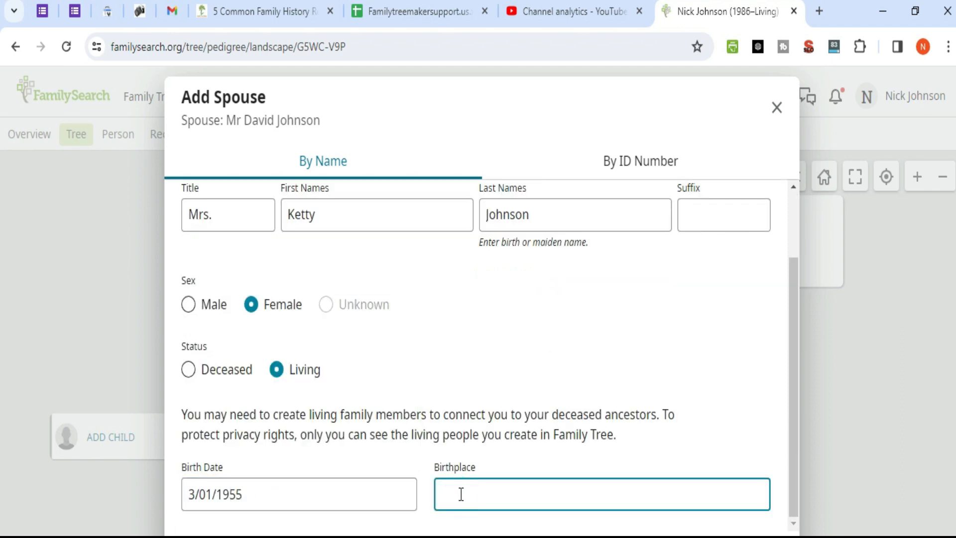
{"action": "type", "text": "new york"}
Step: Change the wife's birthplace to United States and create her as a new person
{"action": "scroll", "coordinate": [591, 365], "scroll_direction": "down", "scroll_amount": 6}
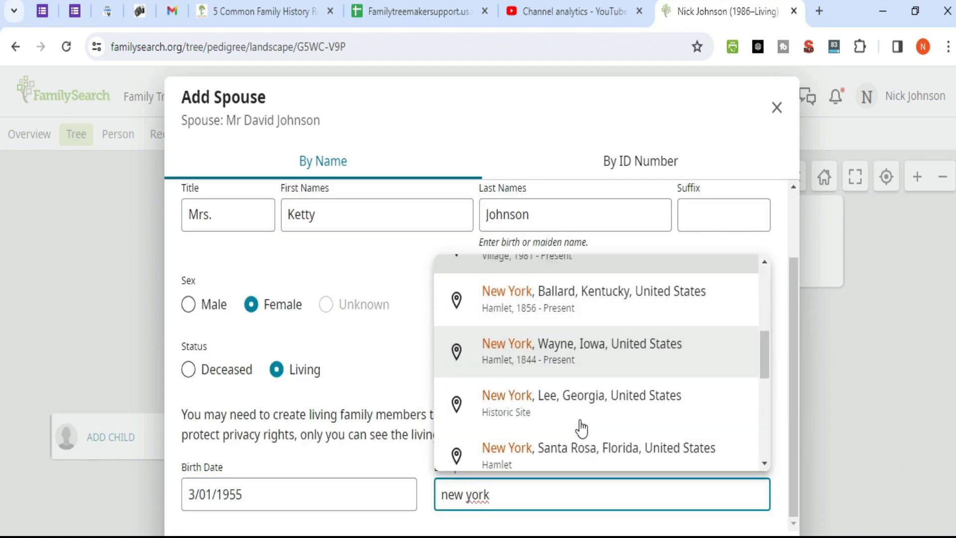
{"action": "left_click", "coordinate": [510, 497]}
{"action": "left_click", "coordinate": [502, 492]}
{"action": "key", "text": "BackSpace"}
{"action": "key", "text": "BackSpace"}
{"action": "key", "text": "BackSpace"}
{"action": "key", "text": "BackSpace"}
{"action": "key", "text": "BackSpace"}
{"action": "key", "text": "BackSpace"}
{"action": "key", "text": "BackSpace"}
{"action": "key", "text": "BackSpace"}
{"action": "type", "text": "new"}
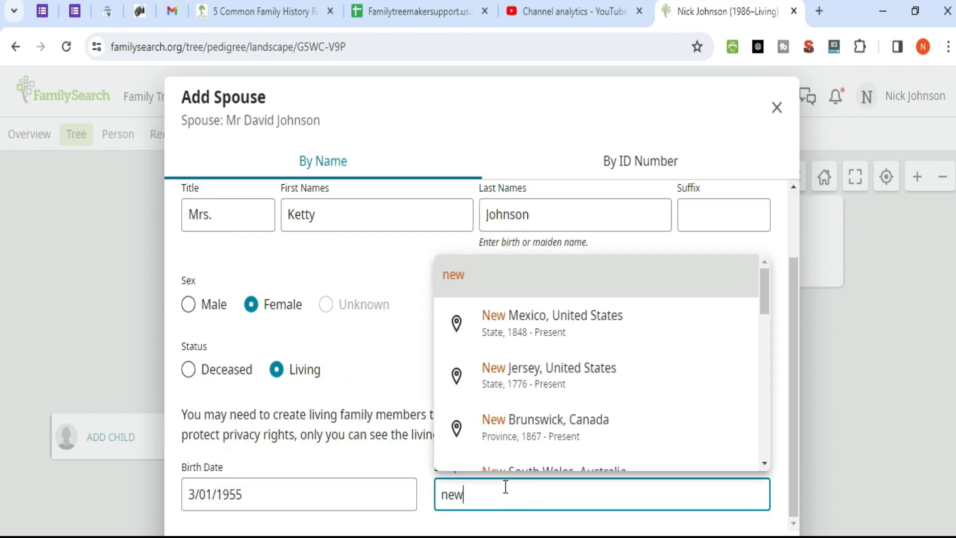
{"action": "key", "text": "BackSpace"}
{"action": "key", "text": "BackSpace"}
{"action": "key", "text": "BackSpace"}
{"action": "type", "text": "United States"}
{"action": "left_click", "coordinate": [516, 274]}
{"action": "key", "text": "Return"}
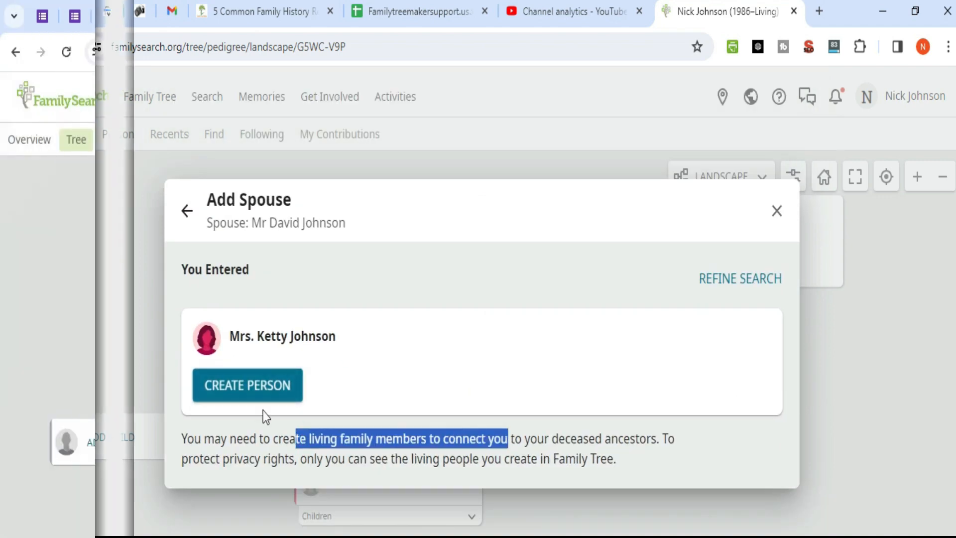
{"action": "left_click", "coordinate": [263, 411]}
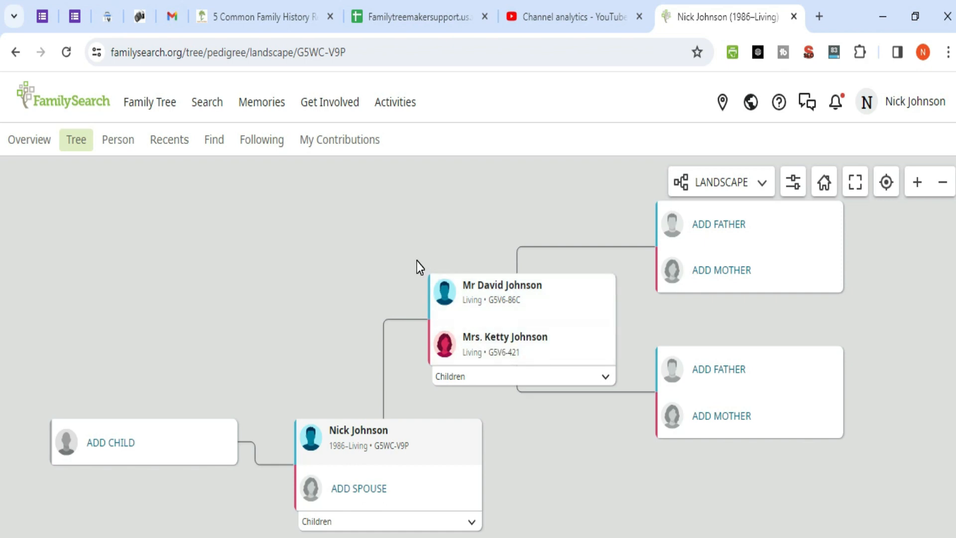
Step: Start adding your spouse with title Mrs. and her first and last names
{"action": "left_click", "coordinate": [352, 491]}
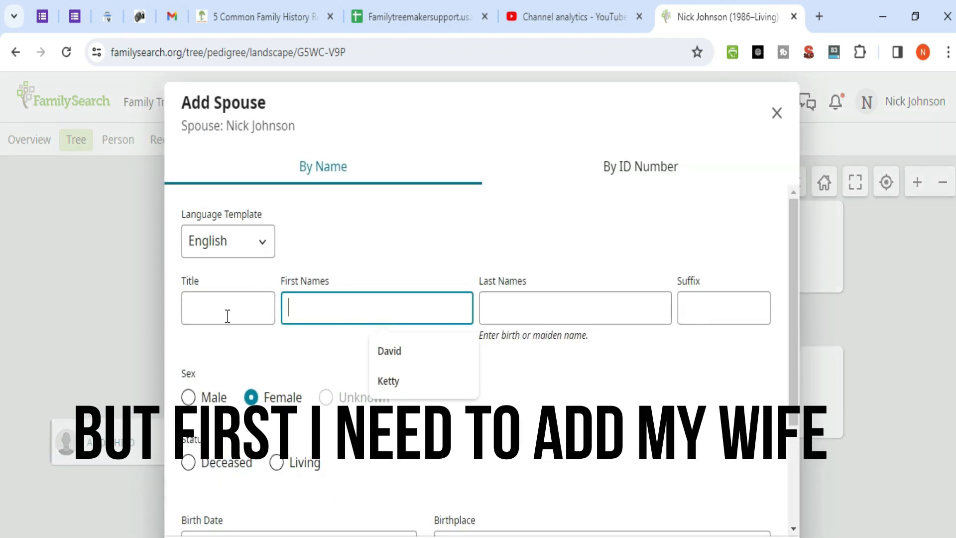
{"action": "left_click", "coordinate": [227, 316]}
{"action": "type", "text": "Mrs."}
{"action": "left_click", "coordinate": [323, 306]}
{"action": "left_click", "coordinate": [515, 297]}
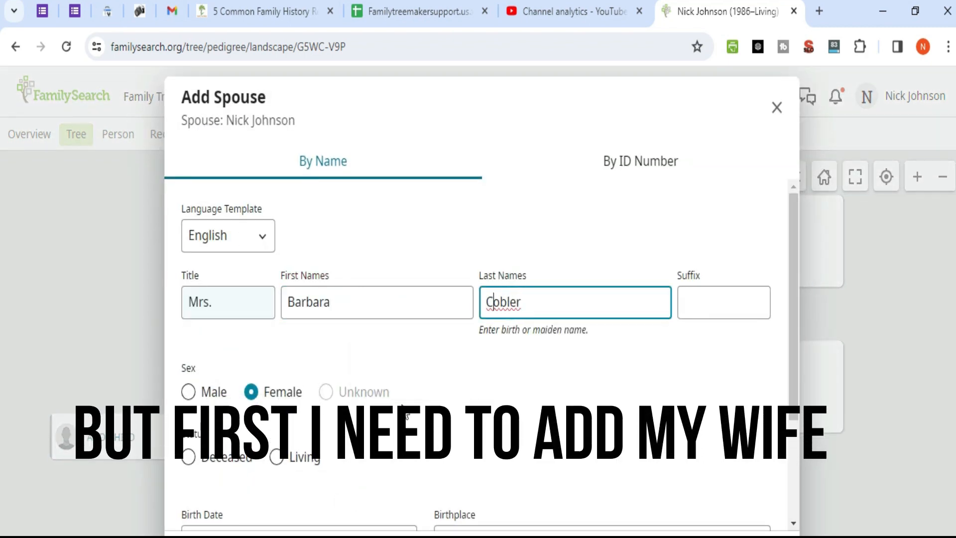
{"action": "left_click", "coordinate": [278, 456]}
{"action": "scroll", "coordinate": [269, 463], "scroll_direction": "down", "scroll_amount": 2}
{"action": "left_click", "coordinate": [254, 498]}
{"action": "type", "text": "5/02/1996"}
{"action": "left_click", "coordinate": [491, 493]}
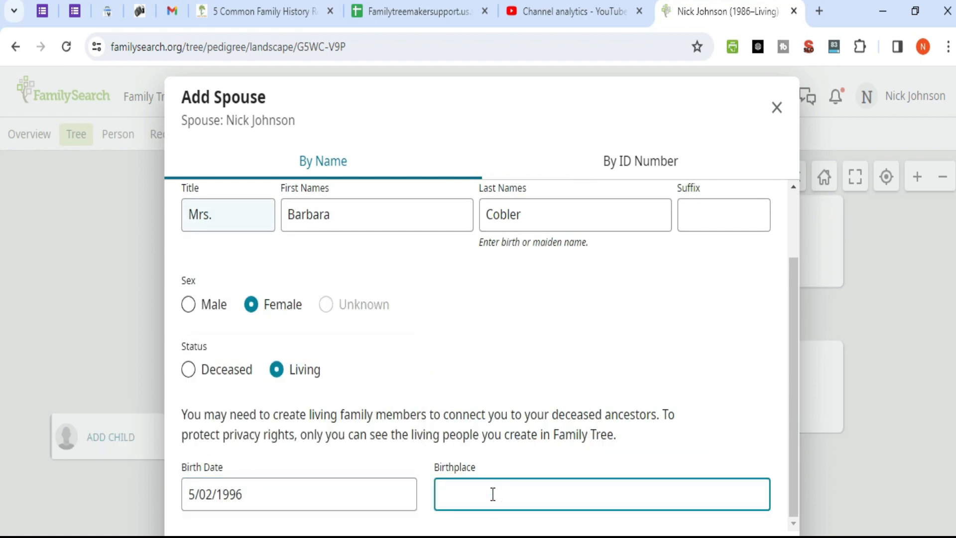
{"action": "type", "text": "texas"}
{"action": "left_click", "coordinate": [544, 434]}
{"action": "left_click", "coordinate": [241, 407]}
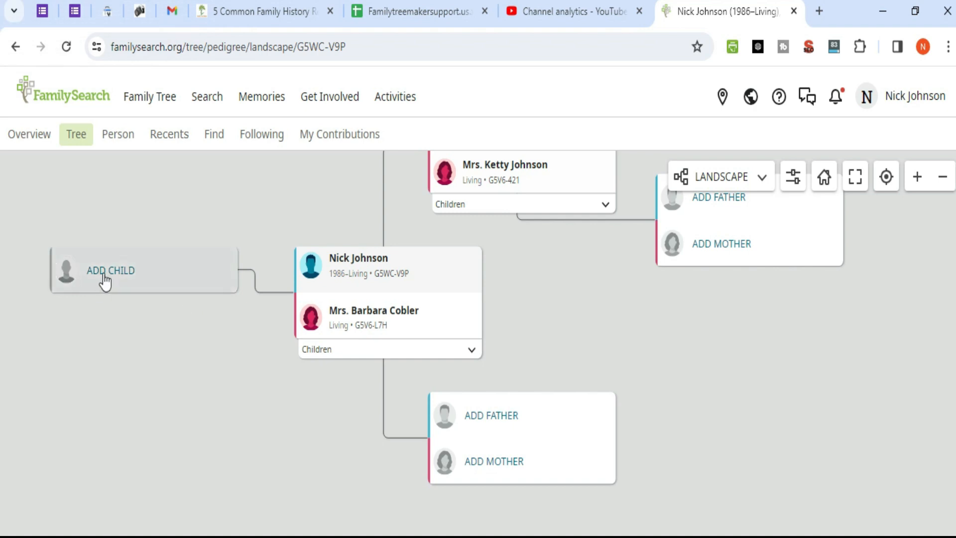
{"action": "left_click", "coordinate": [108, 273]}
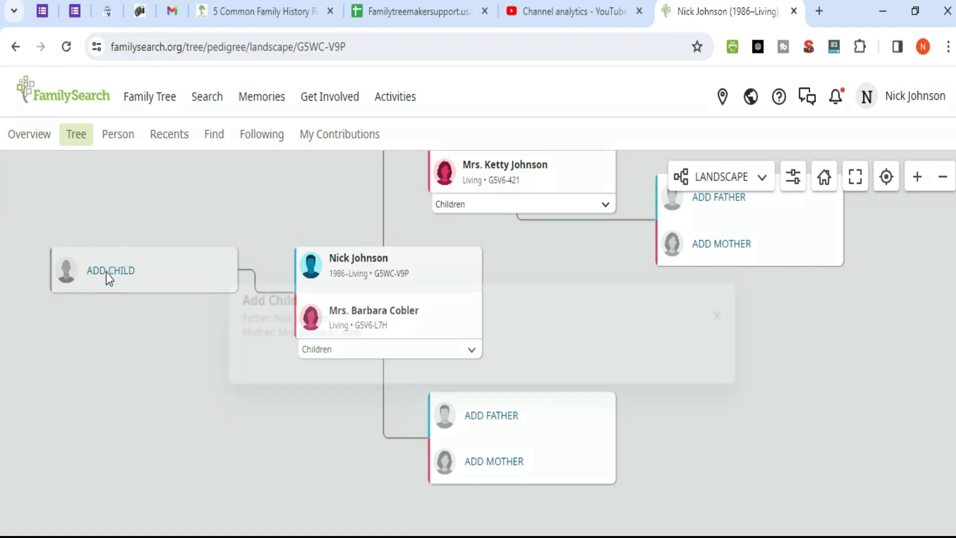
Step: Enter the child's title Mr, first and last names, and mark him male and living
{"action": "left_click", "coordinate": [224, 329]}
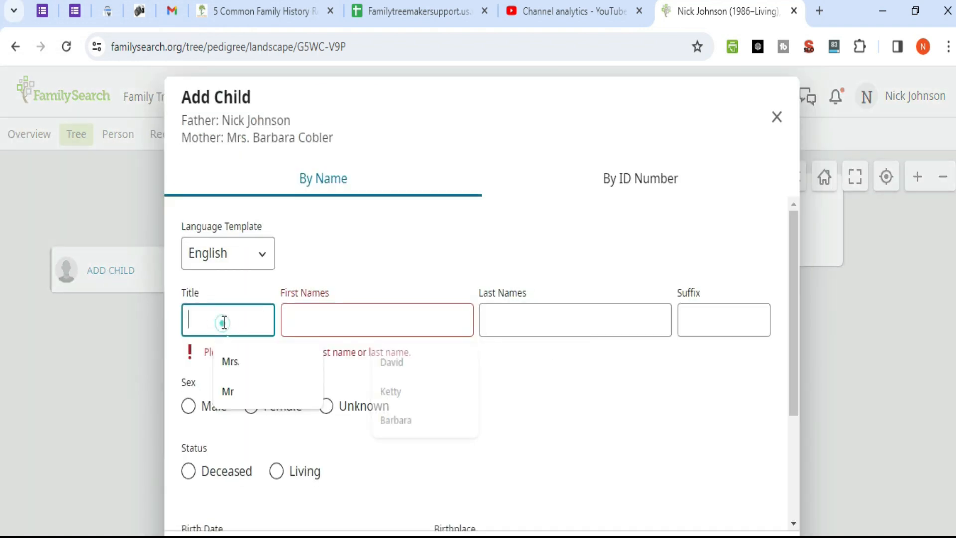
{"action": "type", "text": "Mr"}
{"action": "left_click", "coordinate": [317, 326]}
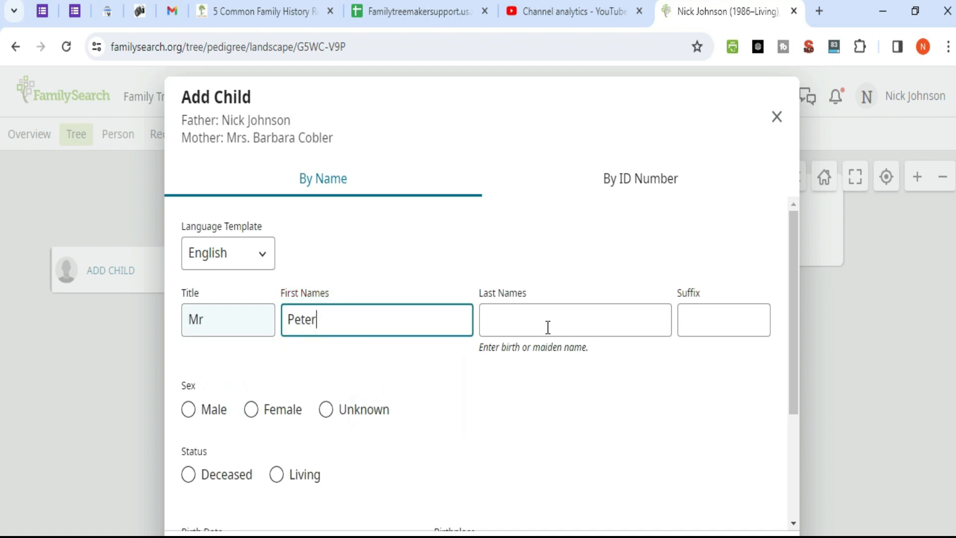
{"action": "left_click", "coordinate": [548, 327]}
{"action": "left_click", "coordinate": [189, 411]}
{"action": "scroll", "coordinate": [357, 324], "scroll_direction": "down", "scroll_amount": 4}
{"action": "left_click", "coordinate": [276, 312]}
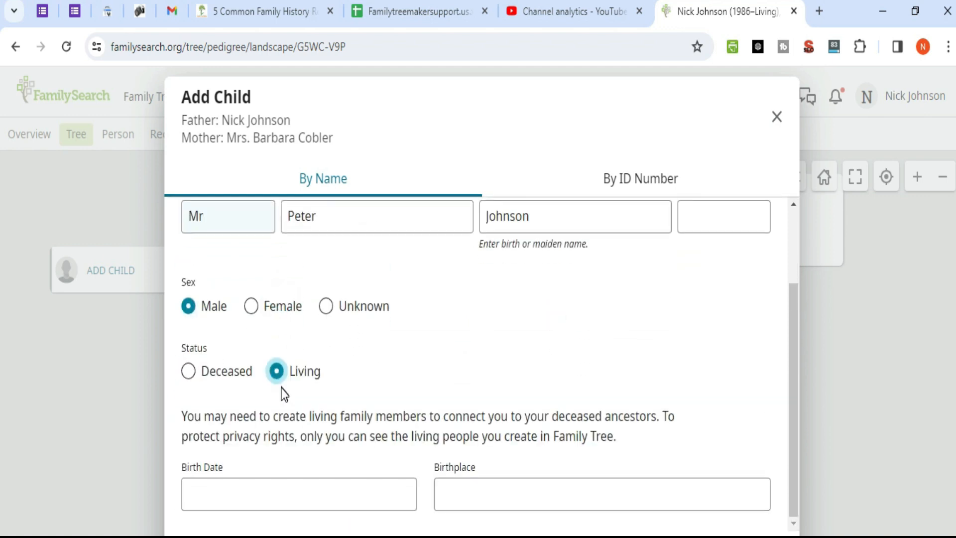
{"action": "left_click", "coordinate": [275, 493]}
{"action": "type", "text": "03/02/"}
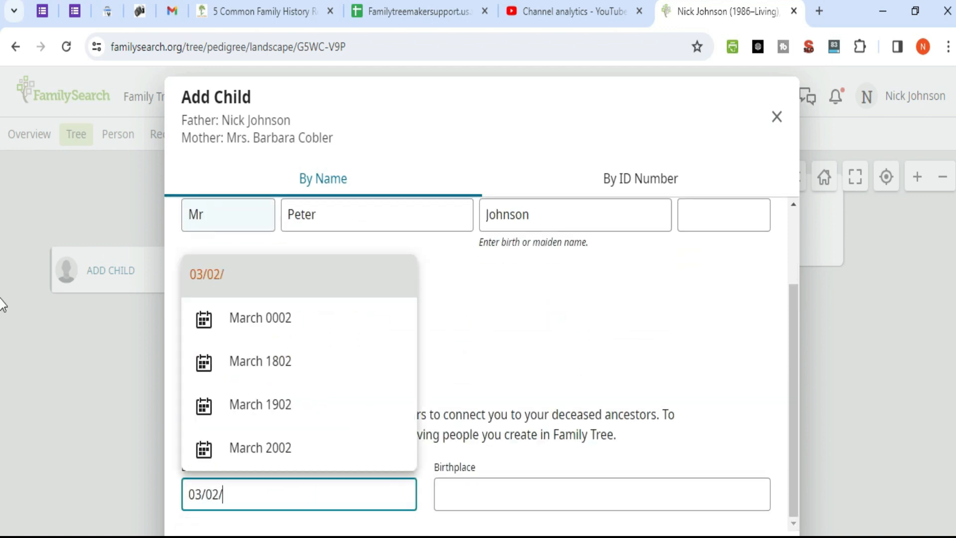
{"action": "type", "text": "2023"}
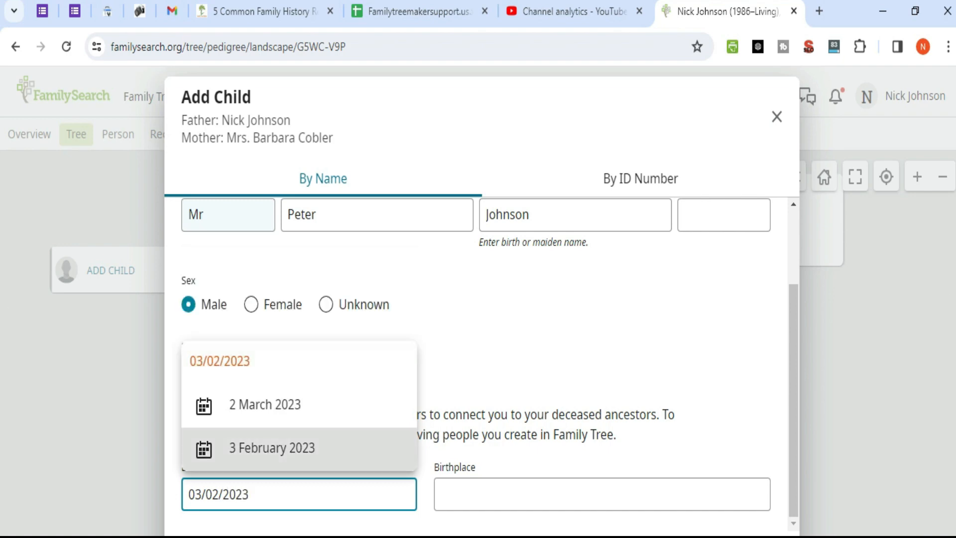
{"action": "key", "text": "BackSpace"}
{"action": "type", "text": "2"}
{"action": "left_click", "coordinate": [540, 494]}
{"action": "type", "text": "terrell"}
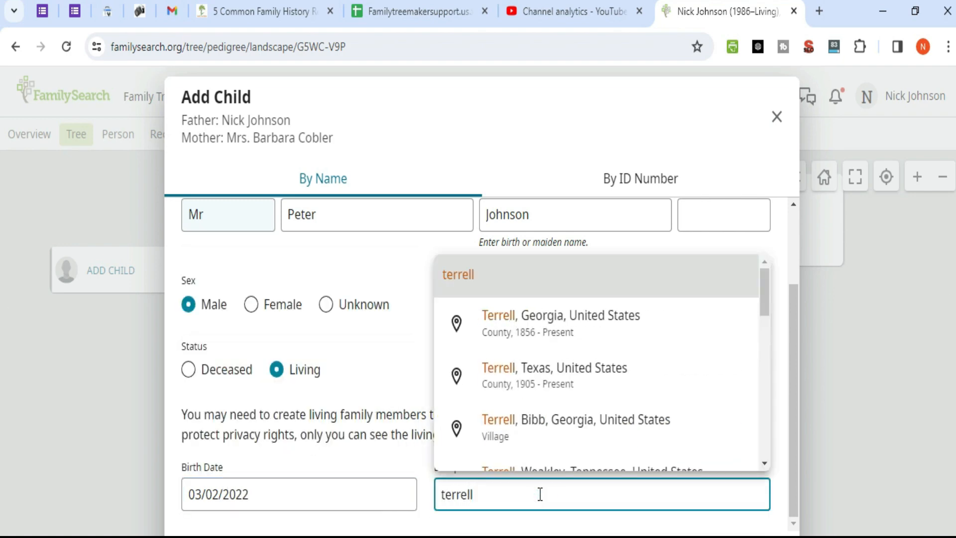
{"action": "scroll", "coordinate": [548, 373], "scroll_direction": "down", "scroll_amount": 1}
{"action": "key", "text": "Escape"}
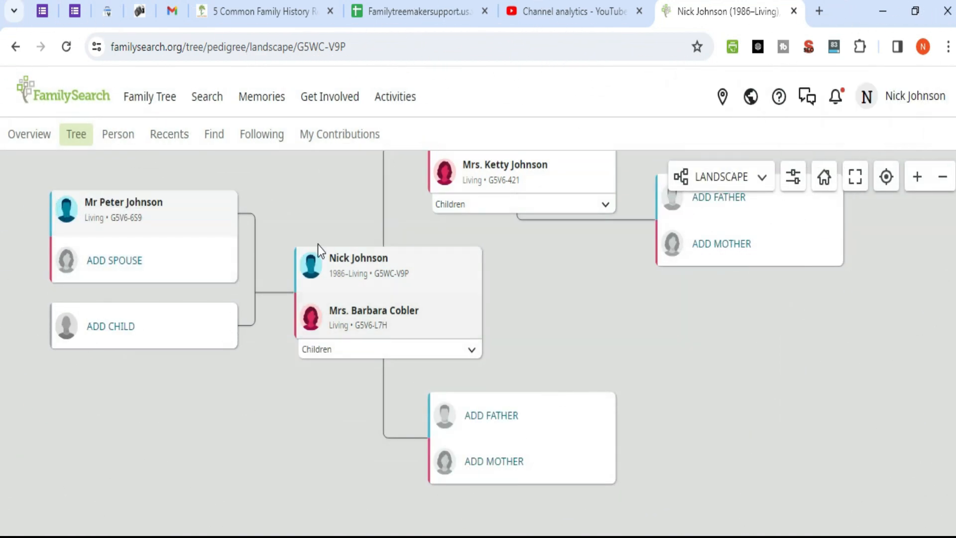
{"action": "scroll", "coordinate": [278, 378], "scroll_direction": "up", "scroll_amount": 3}
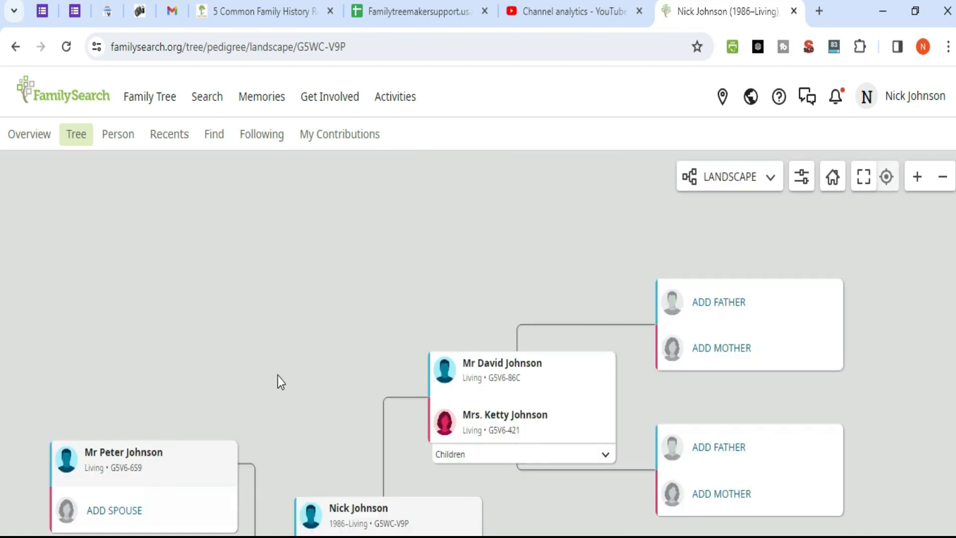
{"action": "scroll", "coordinate": [268, 321], "scroll_direction": "down", "scroll_amount": 3}
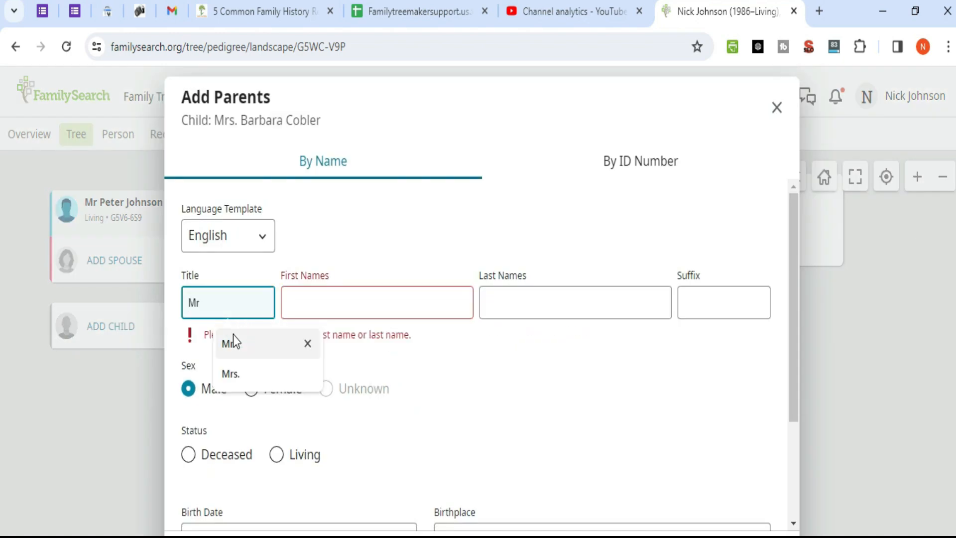
{"action": "left_click", "coordinate": [320, 297]}
Step: Save the wife's father as living, born 1945 in Georgia
{"action": "type", "text": "David"}
{"action": "left_click", "coordinate": [520, 304]}
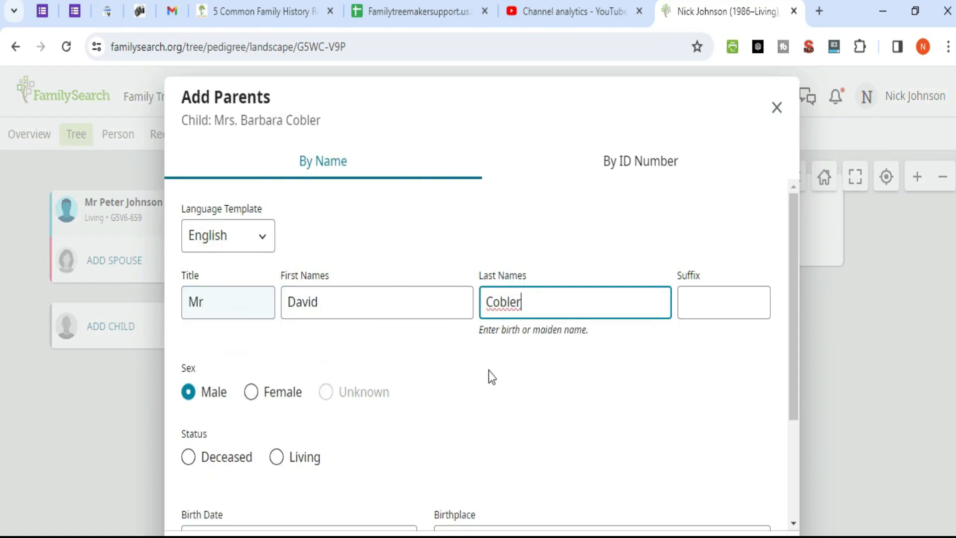
{"action": "scroll", "coordinate": [488, 377], "scroll_direction": "down", "scroll_amount": 3}
{"action": "left_click", "coordinate": [278, 312]}
{"action": "left_click", "coordinate": [250, 493]}
{"action": "type", "text": "1945"}
{"action": "left_click", "coordinate": [471, 494]}
{"action": "type", "text": "geo"}
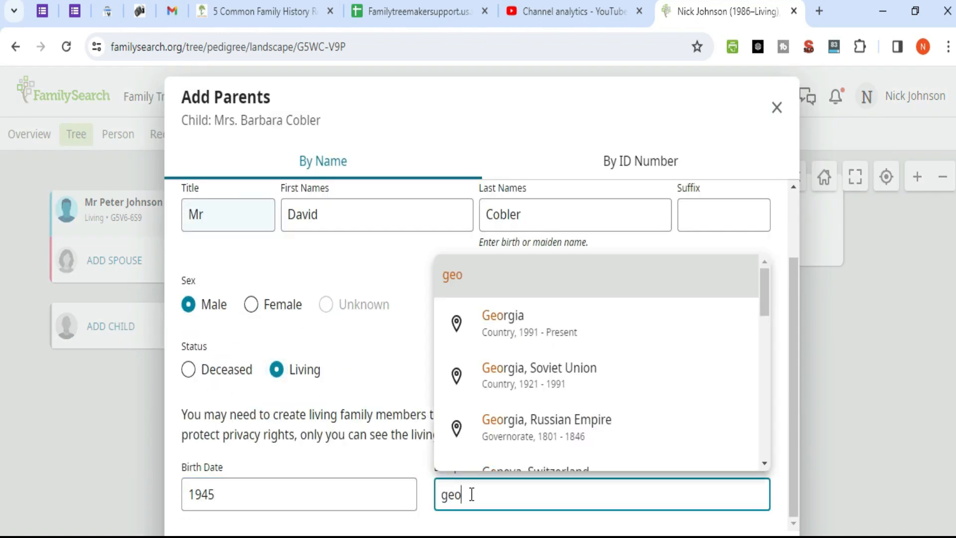
{"action": "type", "text": "rgia"}
{"action": "left_click", "coordinate": [528, 440]}
{"action": "left_click", "coordinate": [218, 534]}
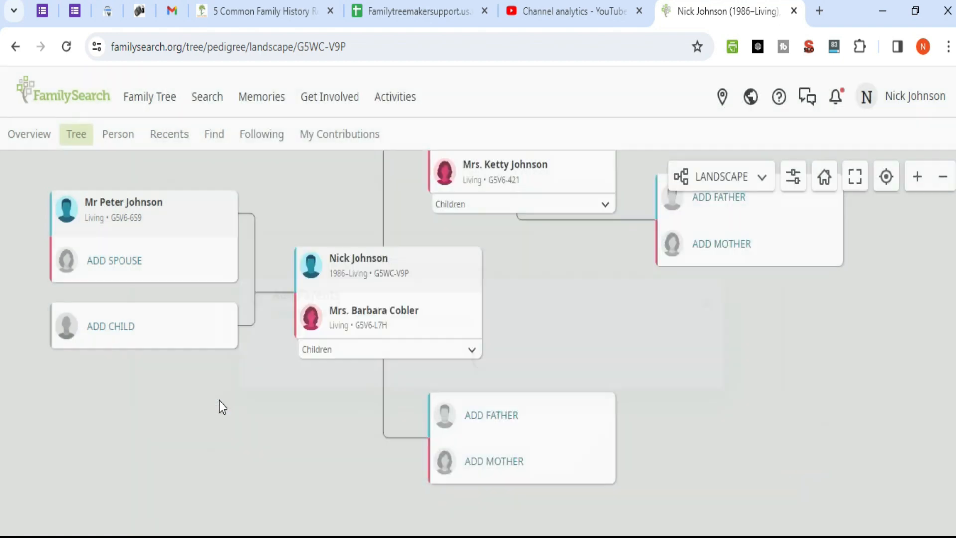
{"action": "left_click", "coordinate": [494, 461]}
{"action": "left_click", "coordinate": [215, 307]}
{"action": "type", "text": "Mrs."}
{"action": "left_click", "coordinate": [305, 306]}
{"action": "type", "text": "Shelly"}
{"action": "left_click", "coordinate": [558, 304]}
{"action": "left_click", "coordinate": [572, 346]}
{"action": "scroll", "coordinate": [498, 377], "scroll_direction": "down", "scroll_amount": 3}
{"action": "left_click", "coordinate": [233, 486]}
{"action": "type", "text": "1"}
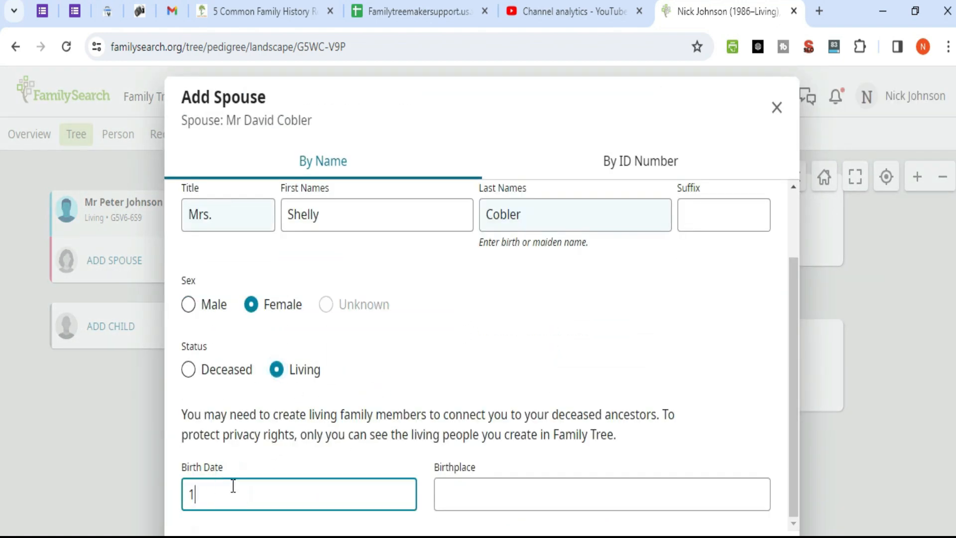
{"action": "type", "text": "942"}
{"action": "key", "text": "Home"}
{"action": "type", "text": "5/07/"}
Step: Enter New York as her birthplace and review the completed form
{"action": "left_click", "coordinate": [482, 498]}
{"action": "type", "text": "NewYork"}
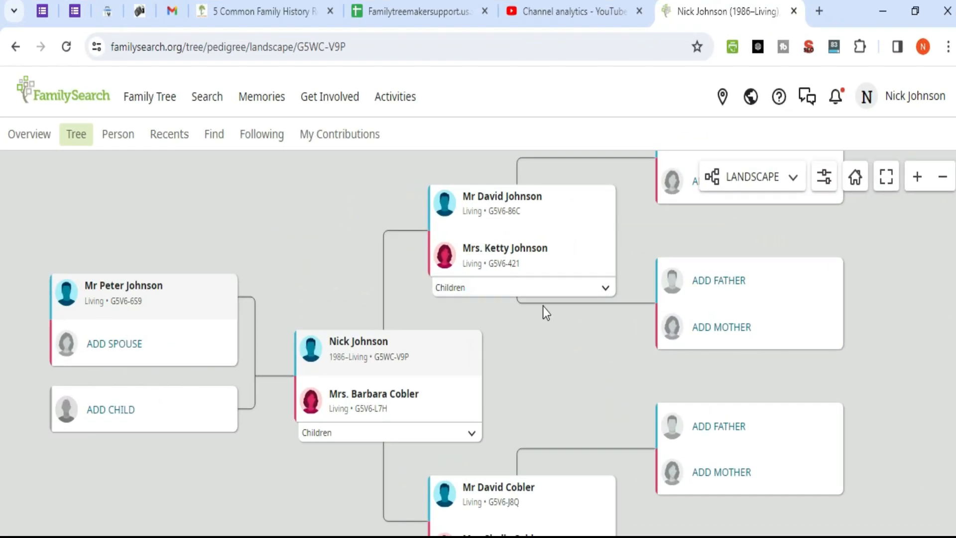
{"action": "scroll", "coordinate": [674, 289], "scroll_direction": "up", "scroll_amount": 1}
{"action": "scroll", "coordinate": [402, 354], "scroll_direction": "down", "scroll_amount": 1}
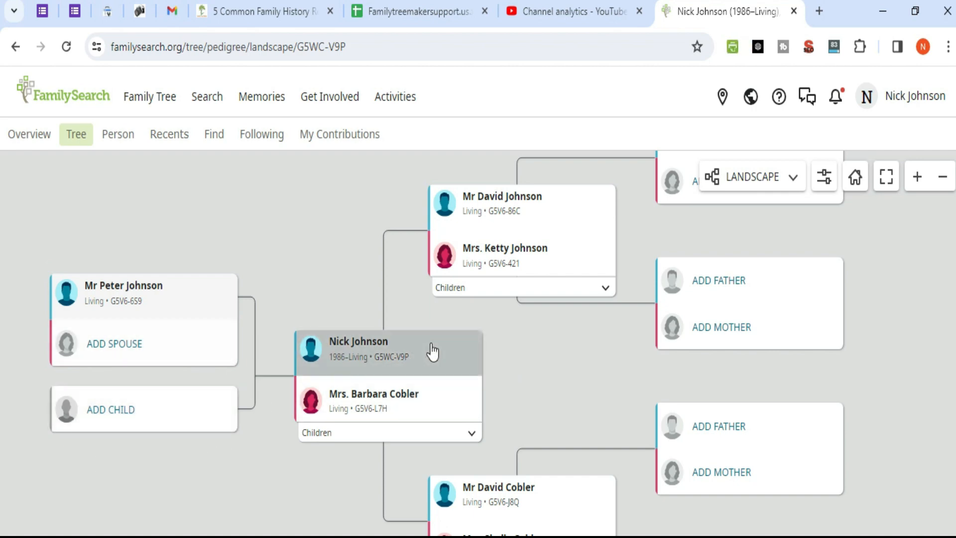
{"action": "scroll", "coordinate": [474, 425], "scroll_direction": "up", "scroll_amount": 2}
{"action": "scroll", "coordinate": [483, 377], "scroll_direction": "down", "scroll_amount": 4}
{"action": "scroll", "coordinate": [483, 377], "scroll_direction": "up", "scroll_amount": 2}
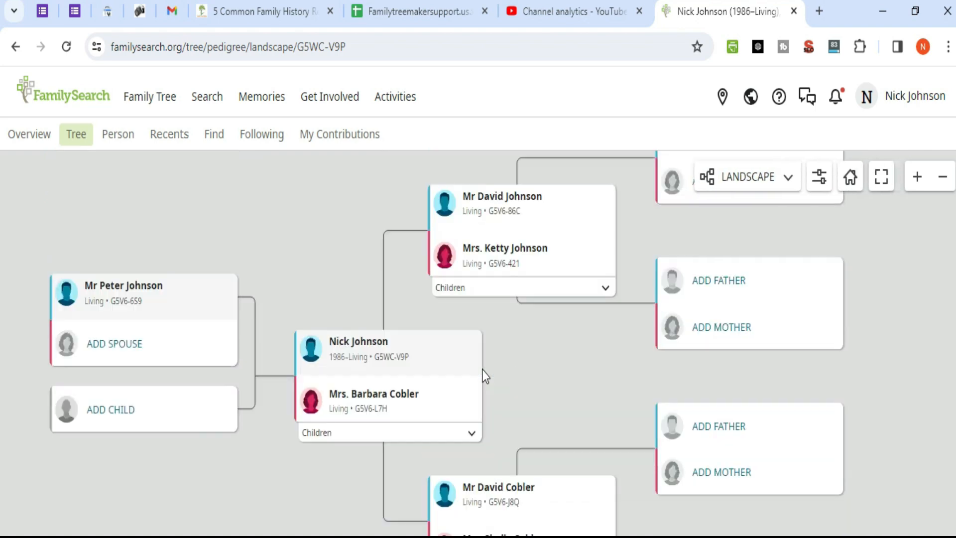
Step: View the tree as the Portrait chart, then as the Fan Chart
{"action": "left_click", "coordinate": [795, 183]}
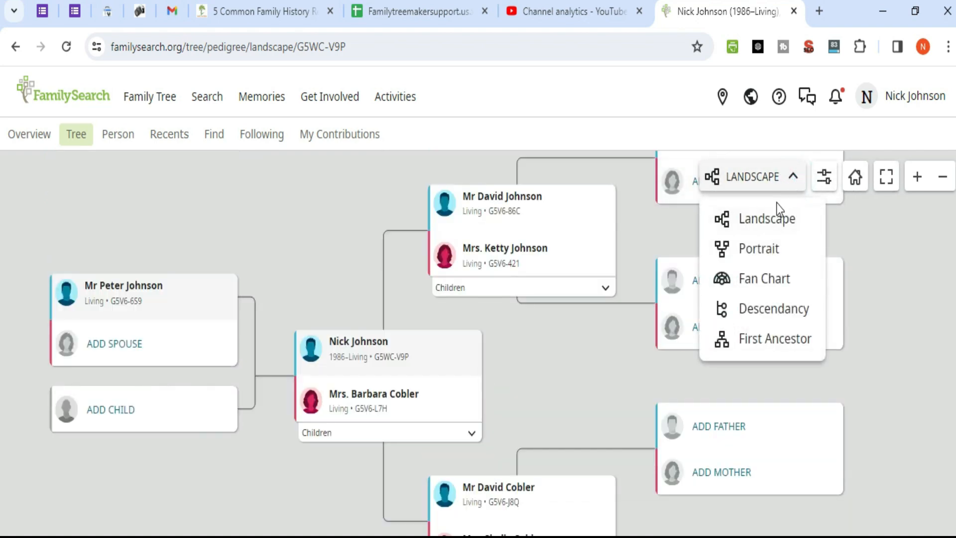
{"action": "left_click", "coordinate": [753, 248]}
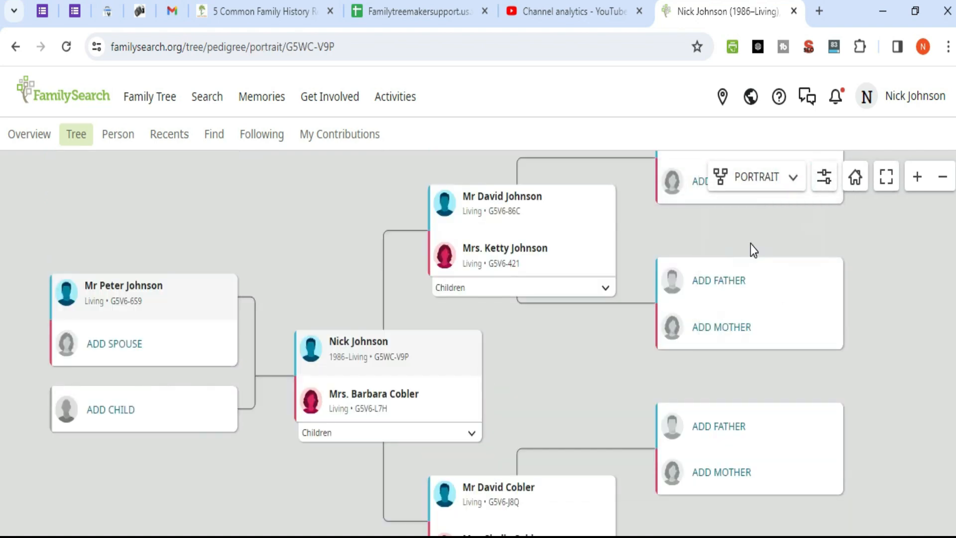
{"action": "scroll", "coordinate": [530, 368], "scroll_direction": "up", "scroll_amount": 3}
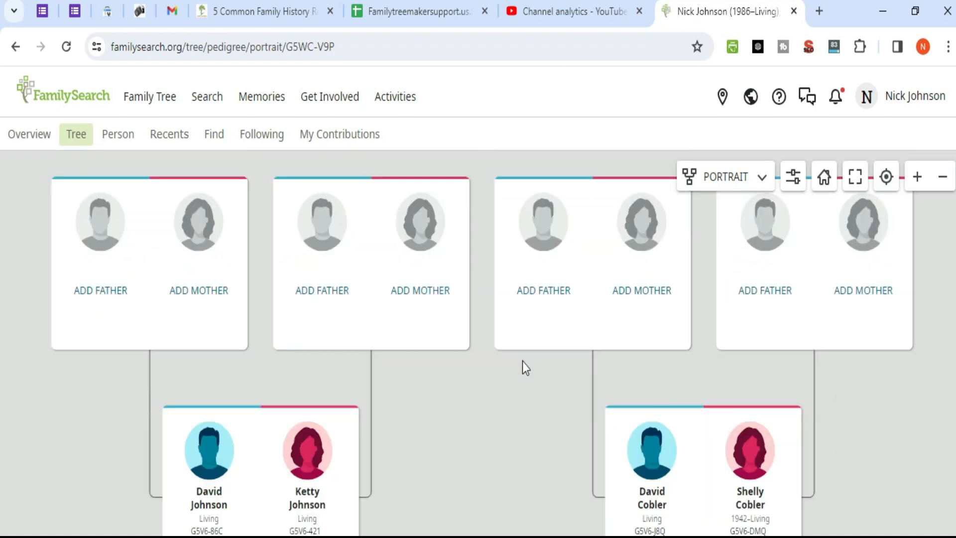
{"action": "left_click", "coordinate": [768, 183]}
{"action": "left_click", "coordinate": [743, 280]}
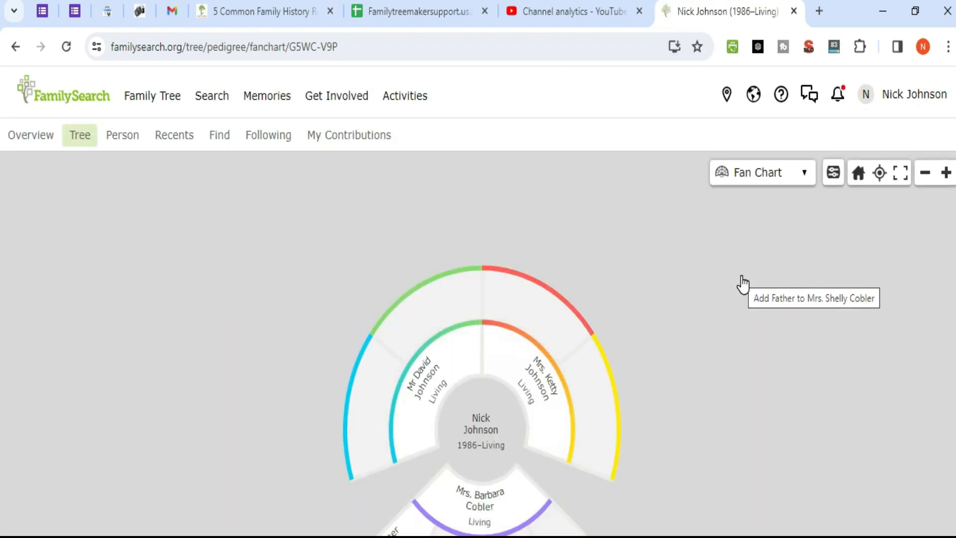
{"action": "scroll", "coordinate": [481, 474], "scroll_direction": "down", "scroll_amount": 2}
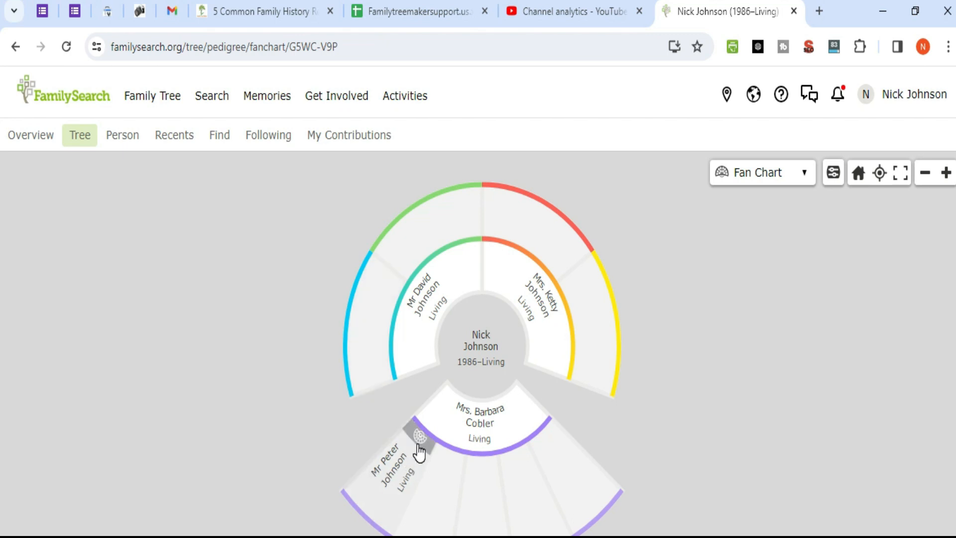
{"action": "scroll", "coordinate": [420, 451], "scroll_direction": "up", "scroll_amount": 4}
{"action": "scroll", "coordinate": [420, 450], "scroll_direction": "down", "scroll_amount": 6}
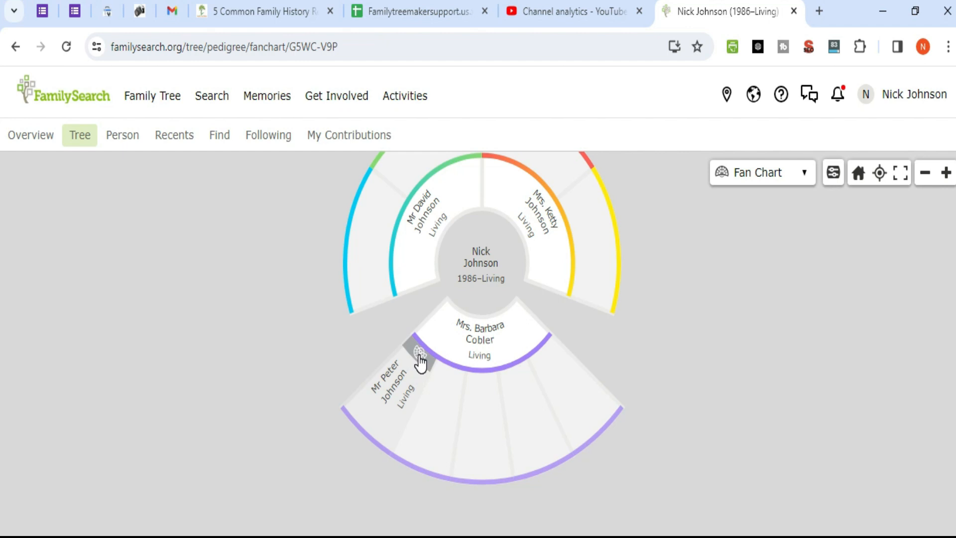
Step: Recentre the fan chart on the son and switch to the Descendancy view
{"action": "left_click", "coordinate": [420, 354]}
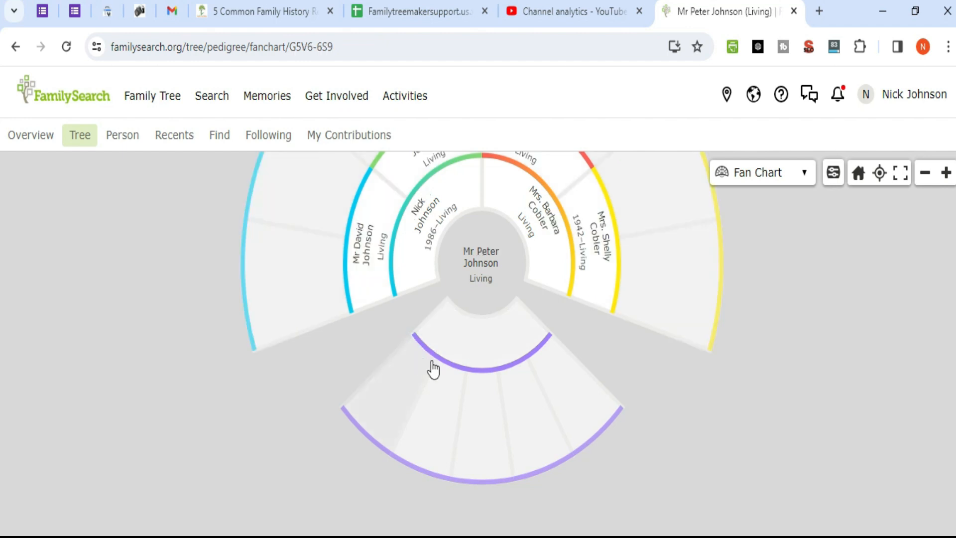
{"action": "scroll", "coordinate": [461, 371], "scroll_direction": "up", "scroll_amount": 2}
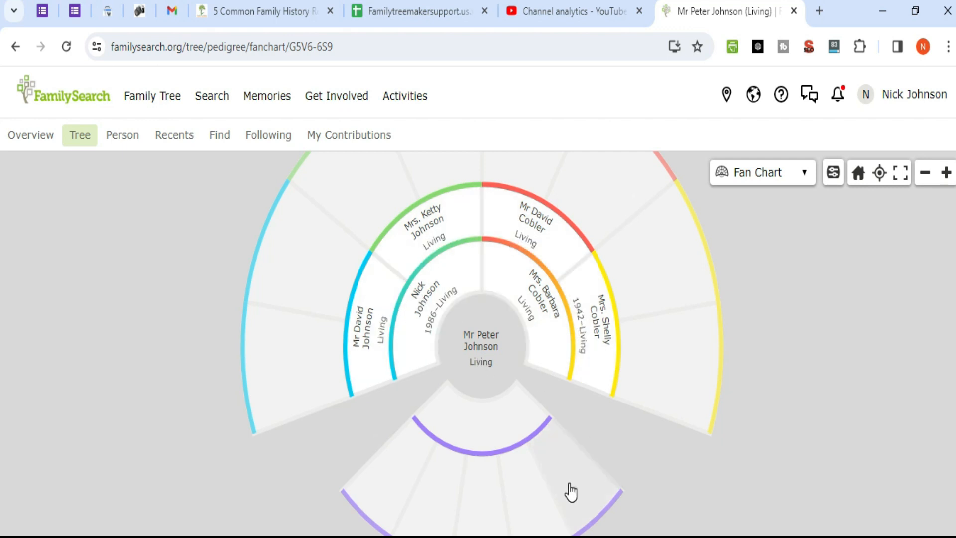
{"action": "left_click", "coordinate": [799, 178]}
{"action": "left_click", "coordinate": [767, 274]}
{"action": "left_click", "coordinate": [881, 173]}
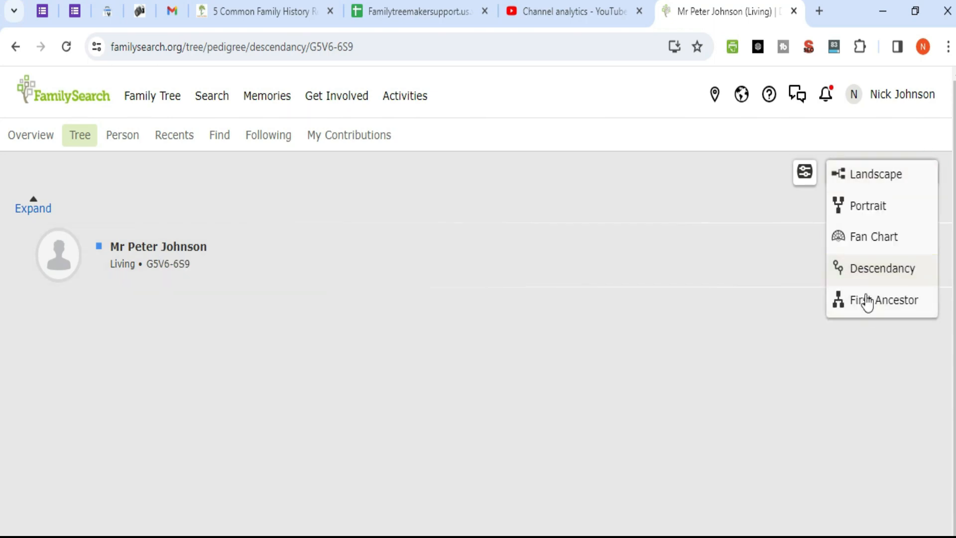
Step: Try the First Ancestor view, dismiss its help popup, then return to the Landscape chart
{"action": "left_click", "coordinate": [869, 300]}
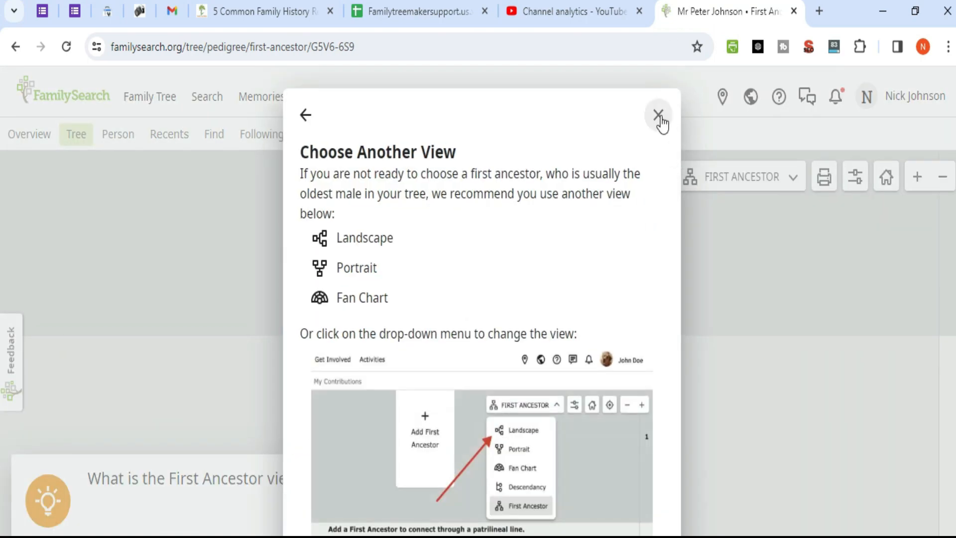
{"action": "left_click", "coordinate": [660, 120]}
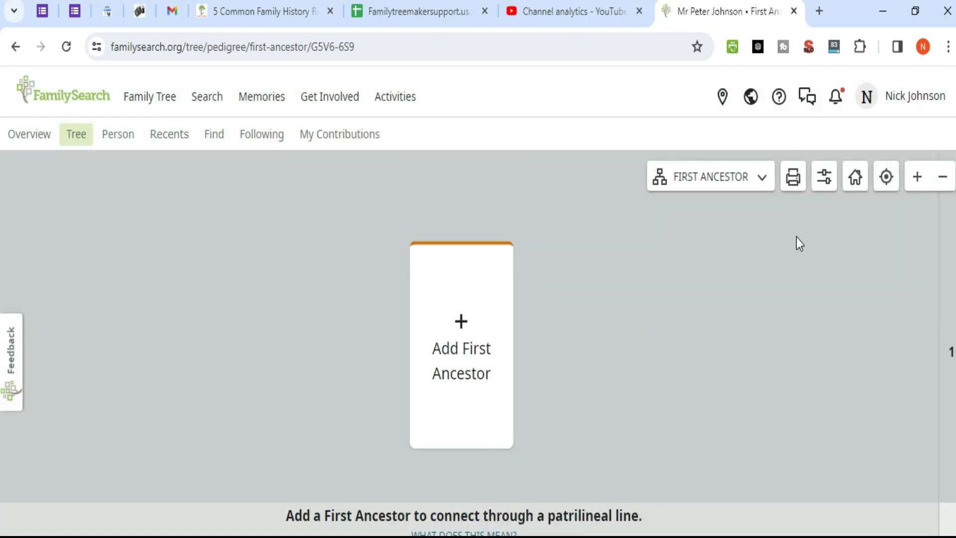
{"action": "left_click", "coordinate": [792, 177]}
{"action": "left_click", "coordinate": [716, 226]}
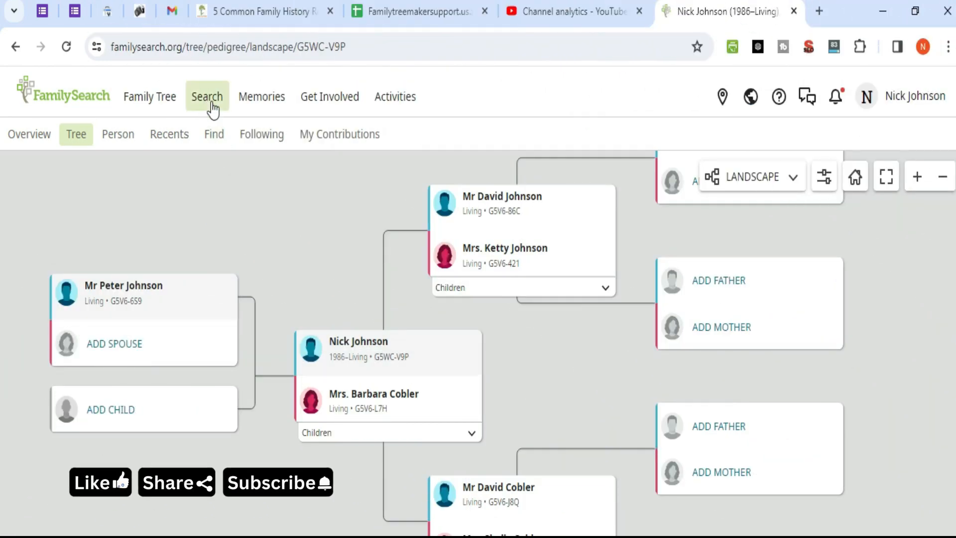
Step: Choose Records from the Search menu to open historical records search
{"action": "left_click", "coordinate": [209, 101]}
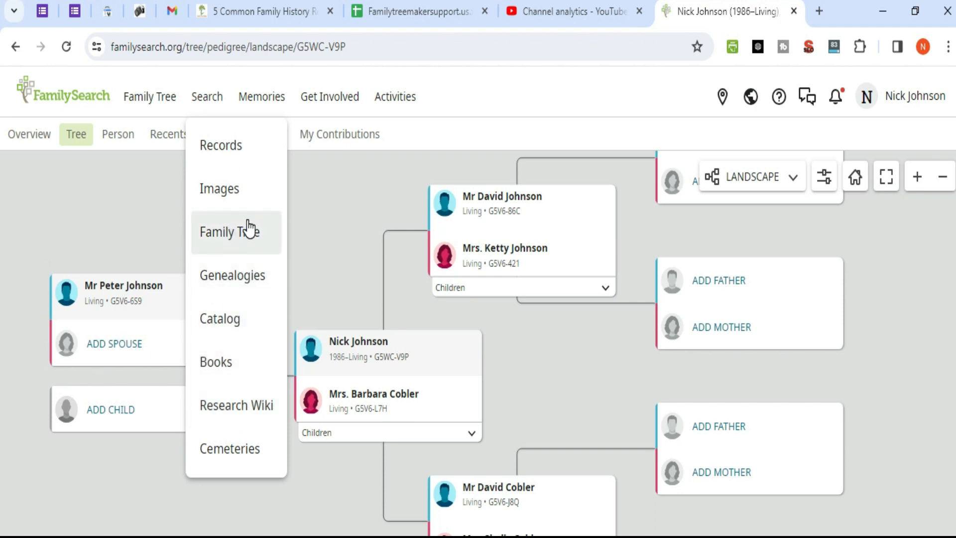
{"action": "left_click", "coordinate": [221, 152]}
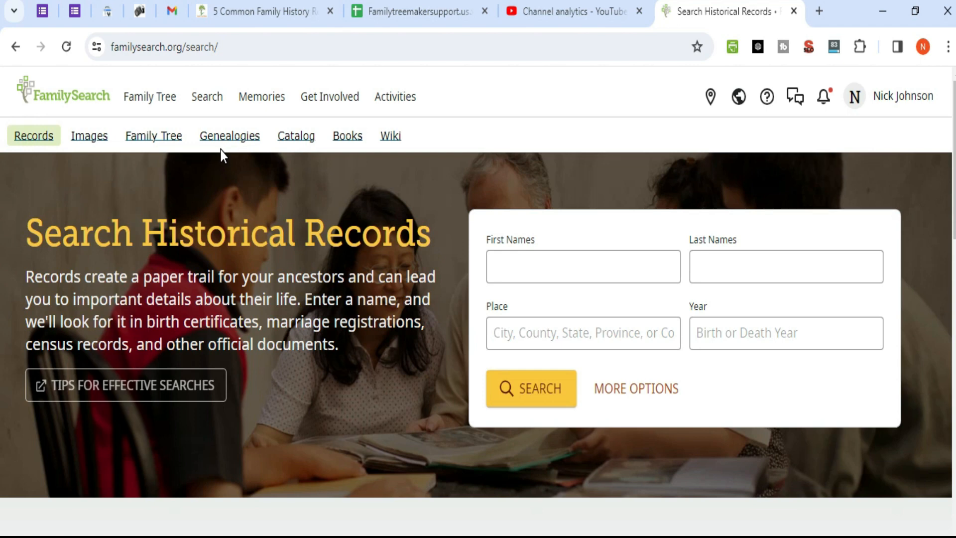
Step: Step through the name, place and year fields, then open More Options and scroll the expanded form
{"action": "left_click", "coordinate": [541, 263]}
{"action": "left_click", "coordinate": [791, 267]}
{"action": "left_click", "coordinate": [529, 328]}
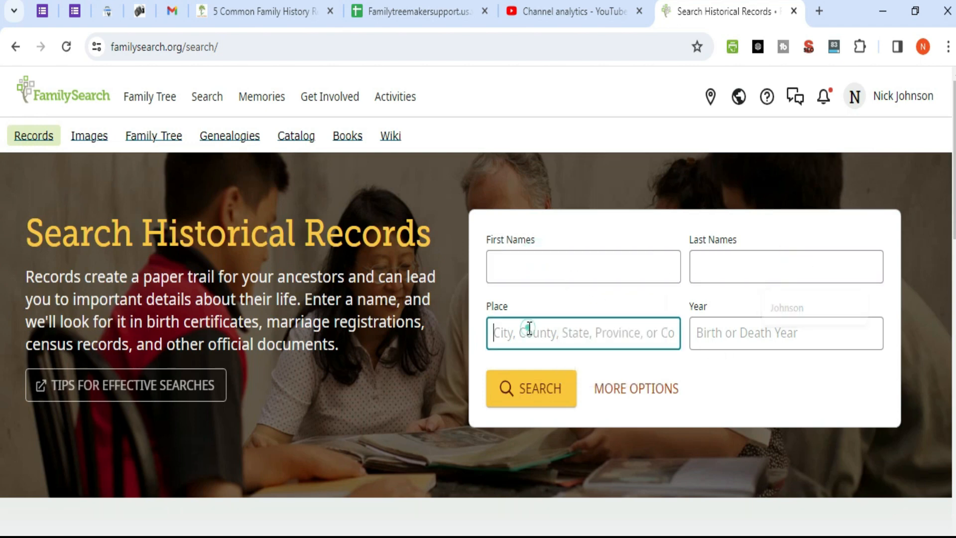
{"action": "left_click", "coordinate": [741, 336]}
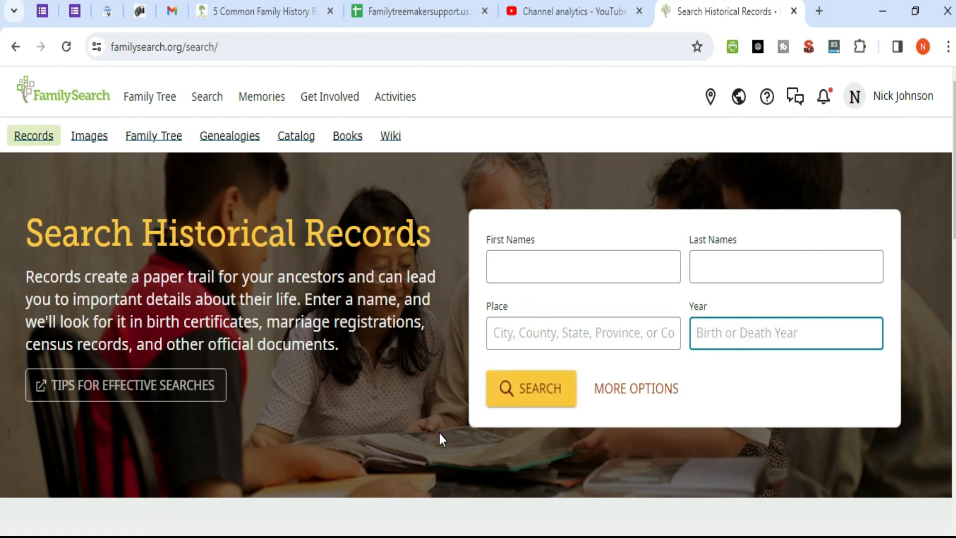
{"action": "left_click", "coordinate": [647, 397]}
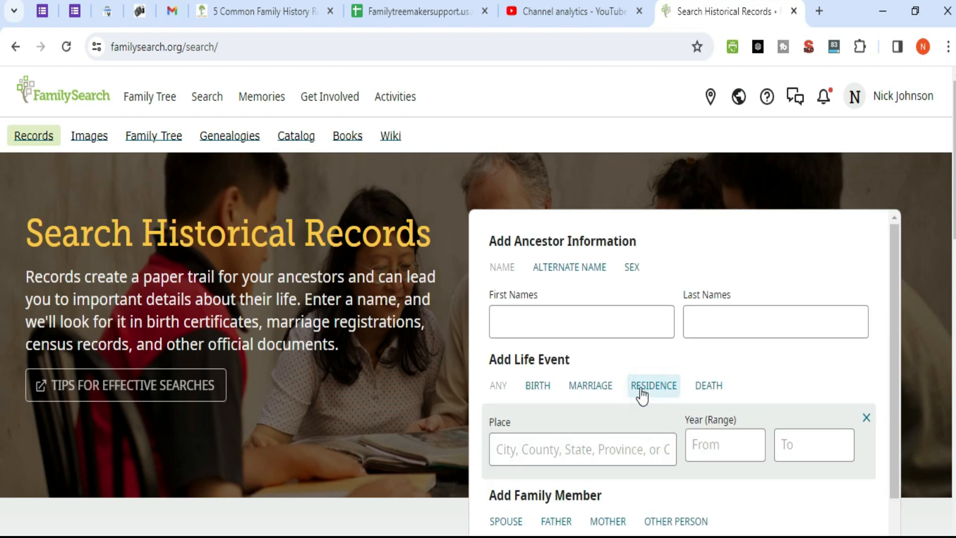
{"action": "scroll", "coordinate": [683, 314], "scroll_direction": "down", "scroll_amount": 3}
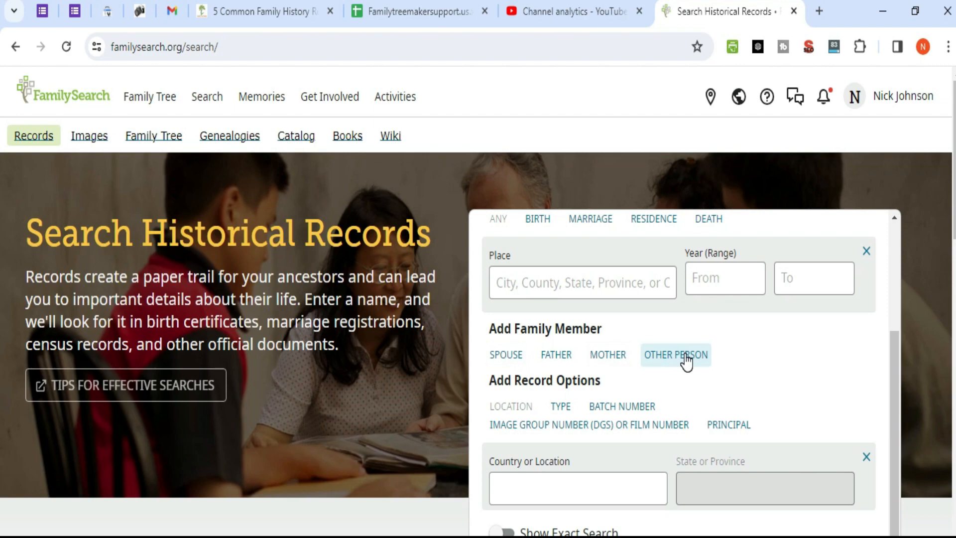
{"action": "scroll", "coordinate": [686, 360], "scroll_direction": "down", "scroll_amount": 1}
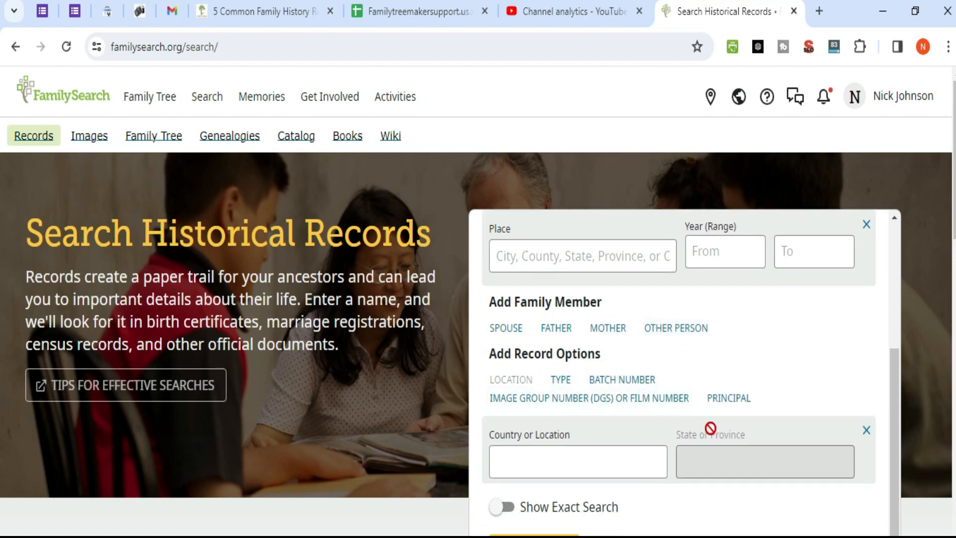
{"action": "scroll", "coordinate": [711, 428], "scroll_direction": "down", "scroll_amount": 3}
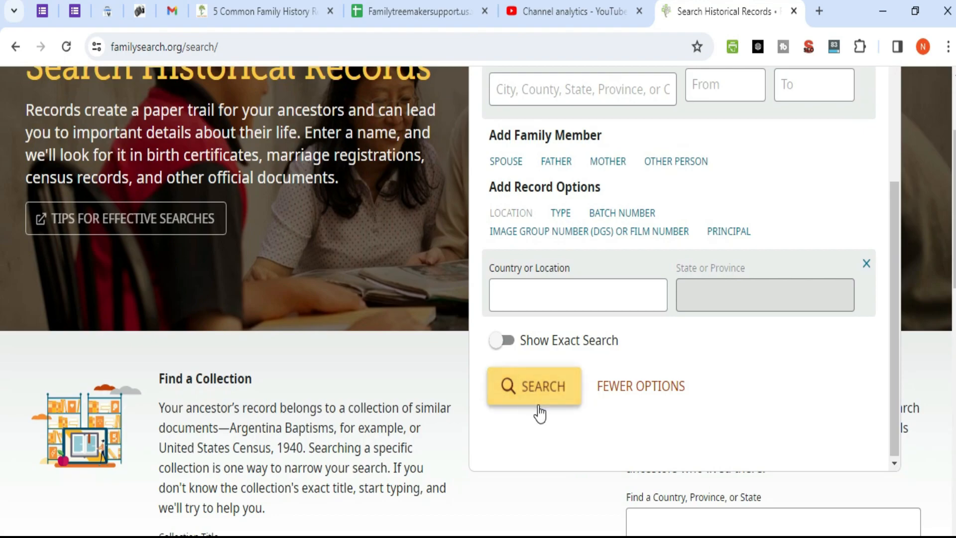
{"action": "scroll", "coordinate": [642, 388], "scroll_direction": "up", "scroll_amount": 5}
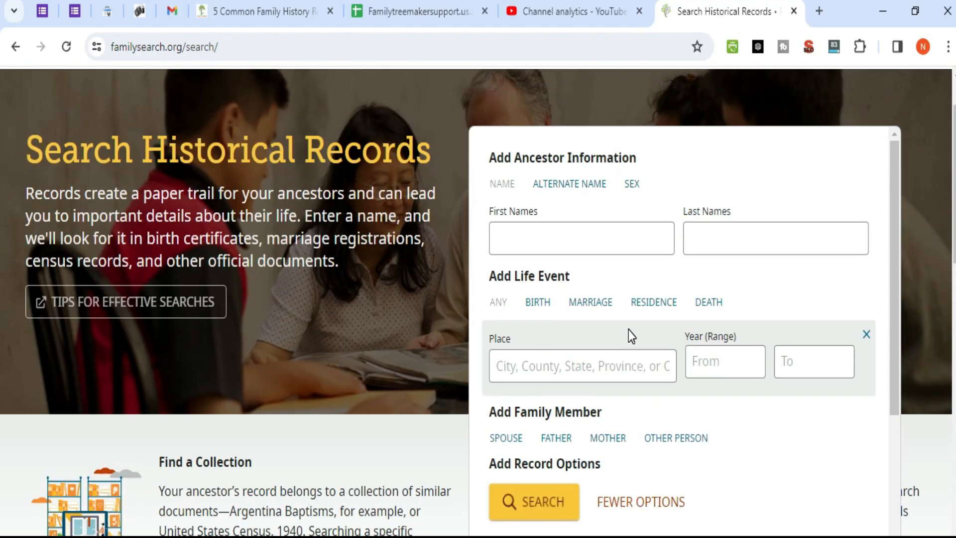
Step: Enter the ancestor's first and last names, with Terrell, Texas, United States as the place
{"action": "left_click", "coordinate": [516, 241]}
{"action": "left_click", "coordinate": [603, 310]}
{"action": "left_click", "coordinate": [747, 238]}
{"action": "left_click", "coordinate": [779, 291]}
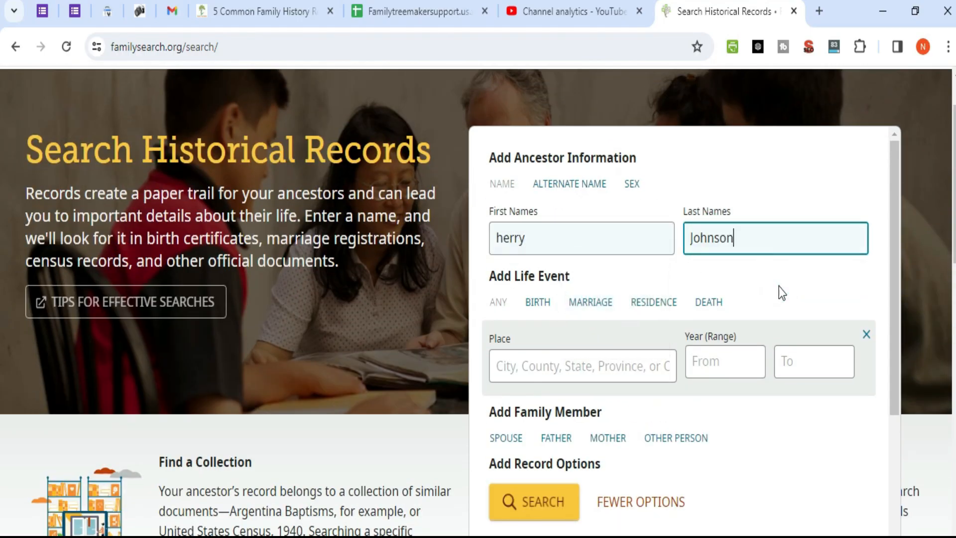
{"action": "left_click", "coordinate": [546, 363]}
{"action": "type", "text": "terrell"}
{"action": "scroll", "coordinate": [592, 199], "scroll_direction": "down", "scroll_amount": 3}
{"action": "left_click", "coordinate": [583, 230]}
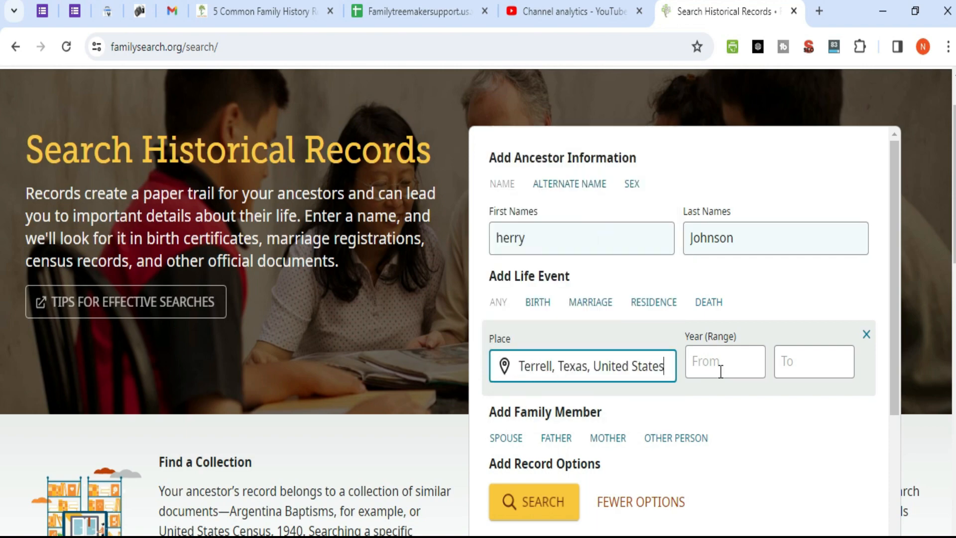
Step: Run the historical records search, browse the 161,451 results, and open the Terrell burial record
{"action": "scroll", "coordinate": [683, 354], "scroll_direction": "down", "scroll_amount": 3}
{"action": "left_click", "coordinate": [539, 495]}
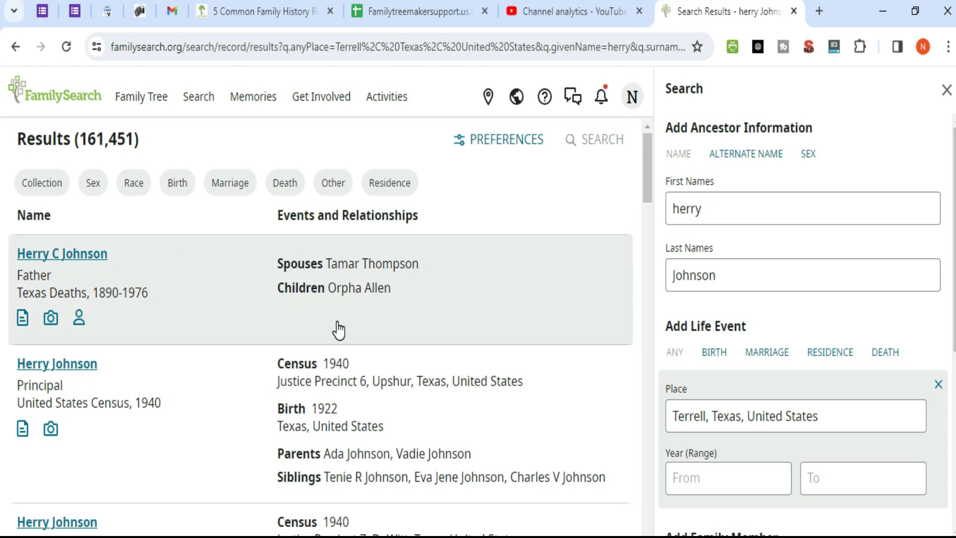
{"action": "scroll", "coordinate": [339, 329], "scroll_direction": "down", "scroll_amount": 8}
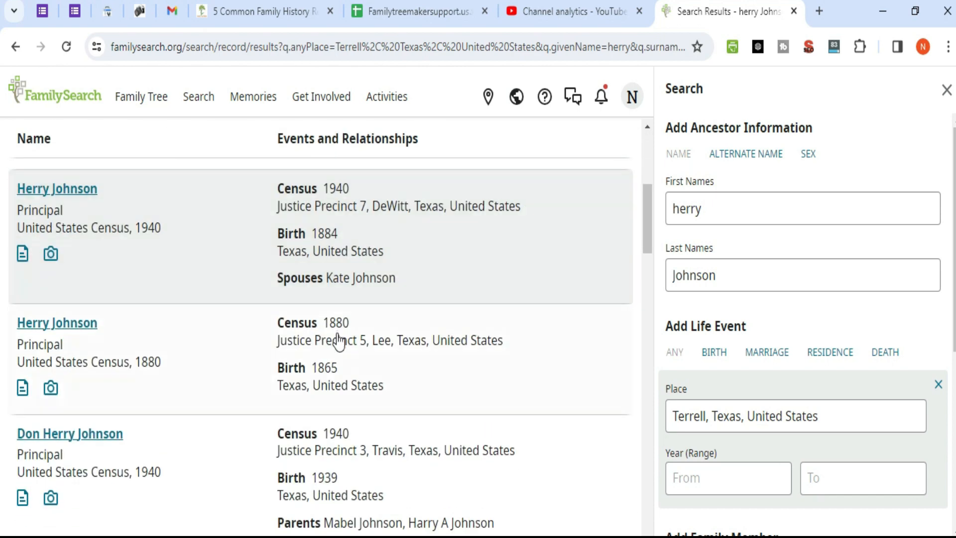
{"action": "scroll", "coordinate": [339, 344], "scroll_direction": "down", "scroll_amount": 6}
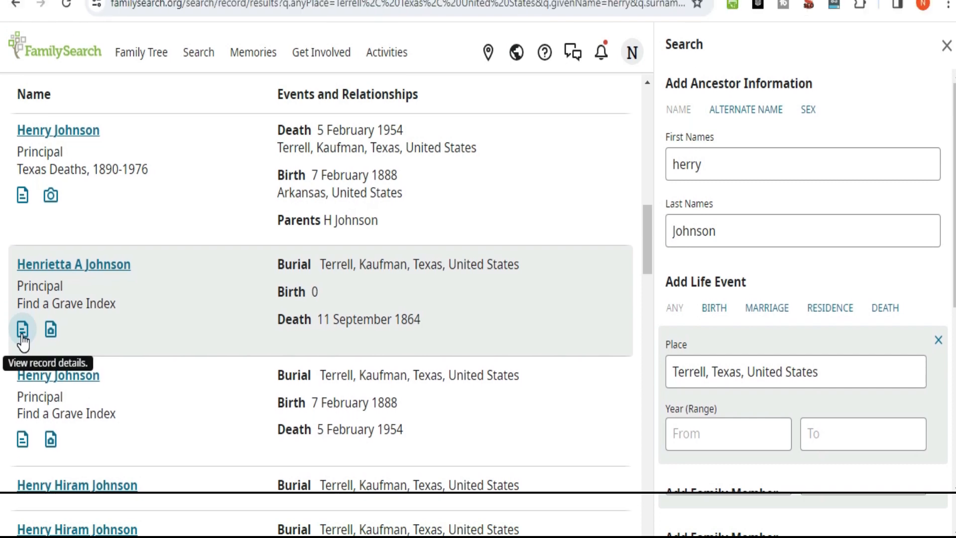
{"action": "left_click", "coordinate": [22, 331]}
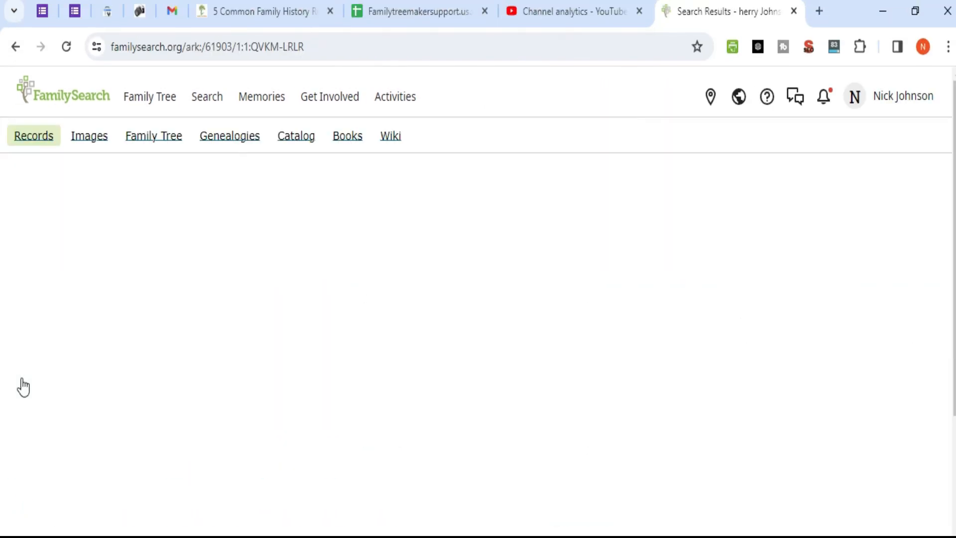
Step: Review the 11 Sep 1864 Terrell Pioneer Cemetery burial record, then return to the family tree
{"action": "scroll", "coordinate": [321, 364], "scroll_direction": "down", "scroll_amount": 2}
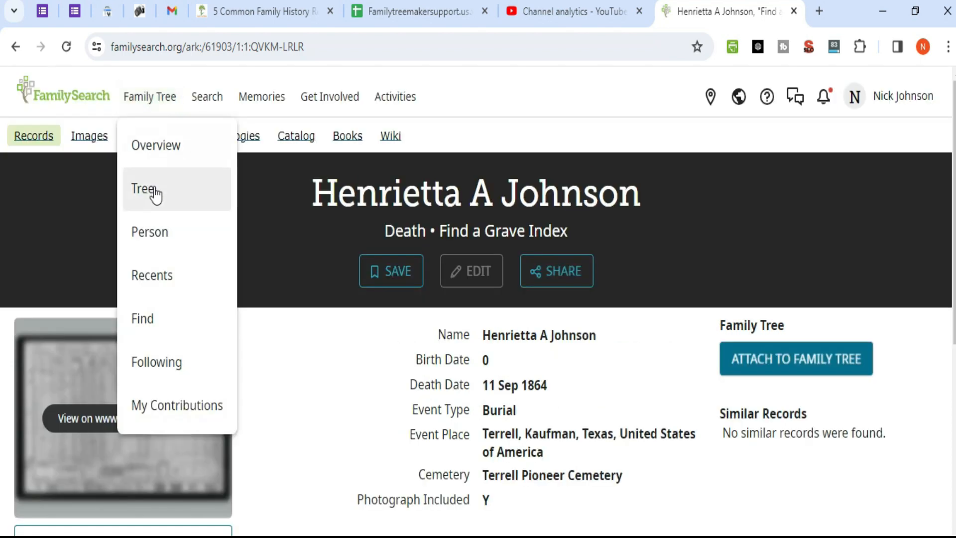
{"action": "left_click", "coordinate": [145, 190]}
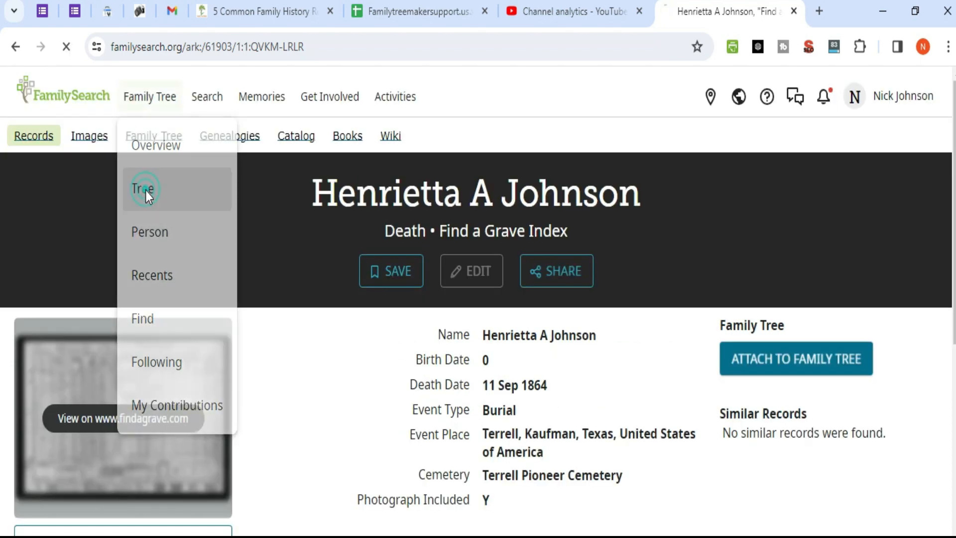